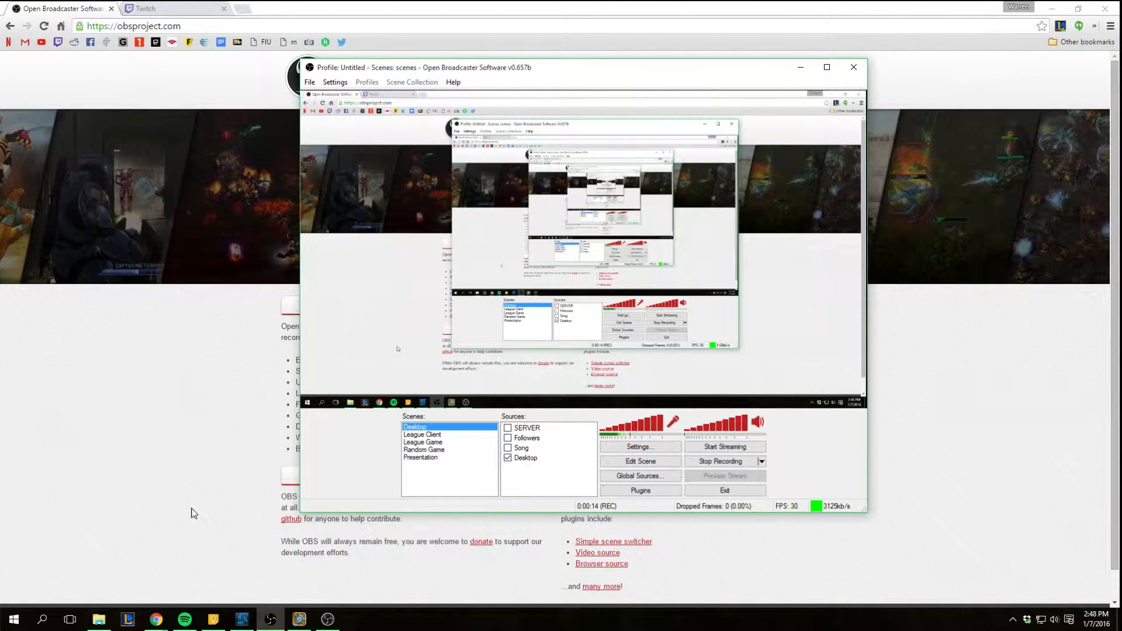
left_click(121, 428)
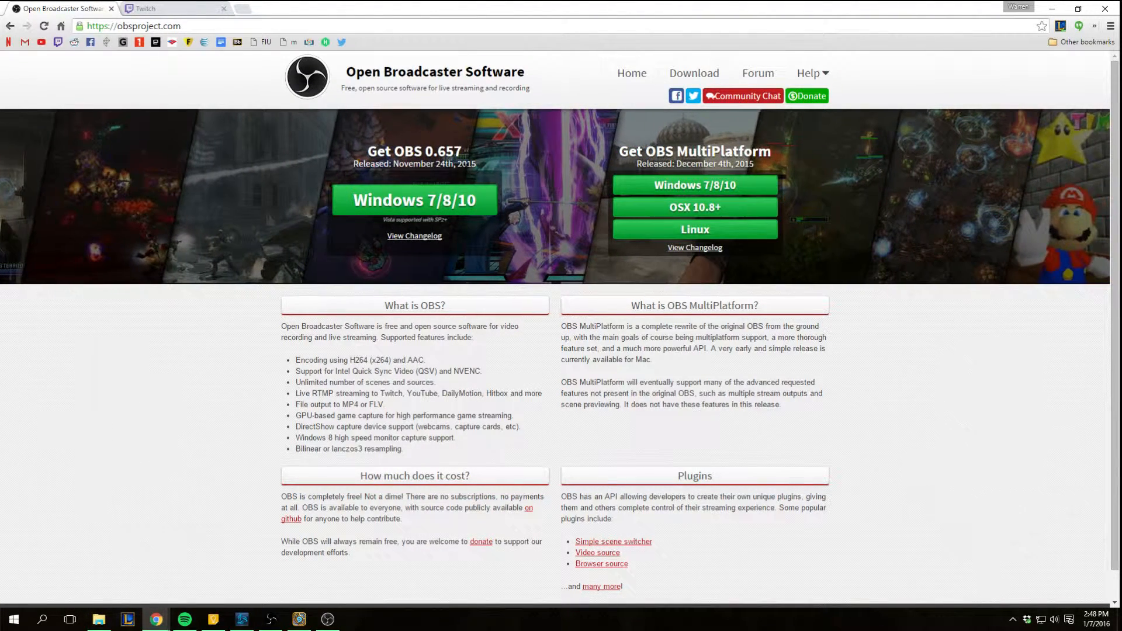
left_click_drag(367, 153, 433, 153)
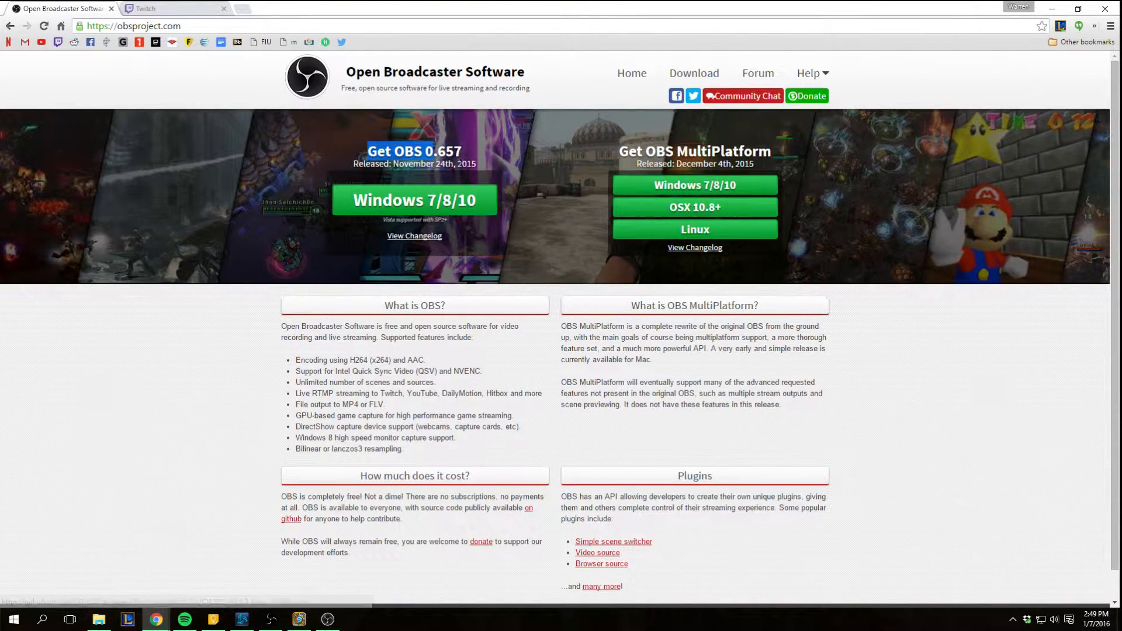
left_click(272, 251)
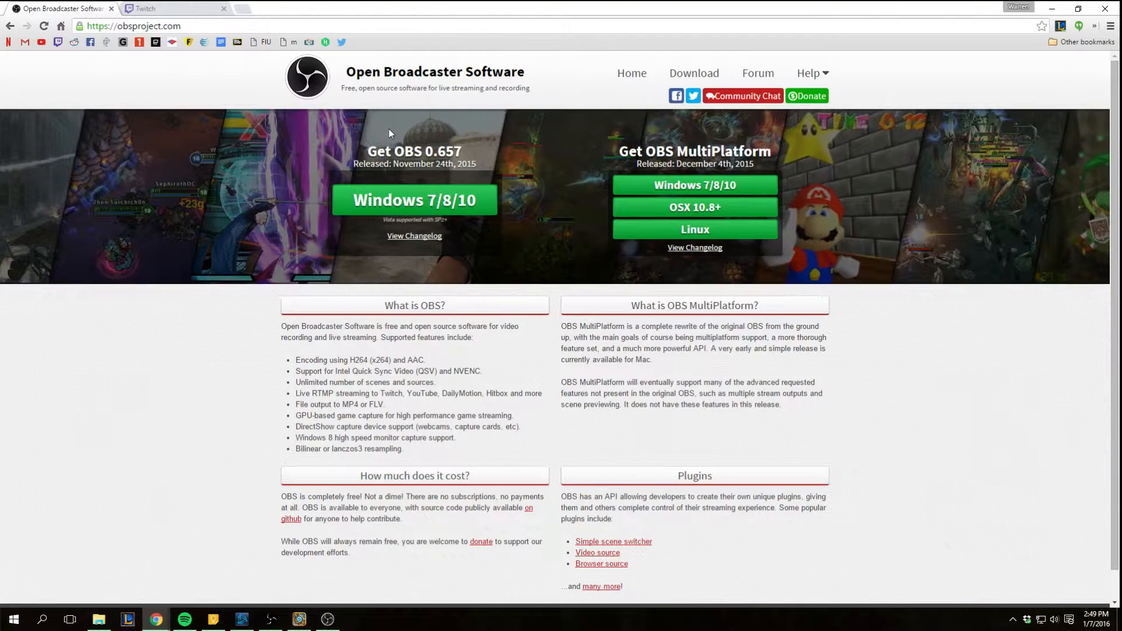
Step: Switch to OBS 0.12.3 and rename its existing scene to Desktop
left_click(336, 620)
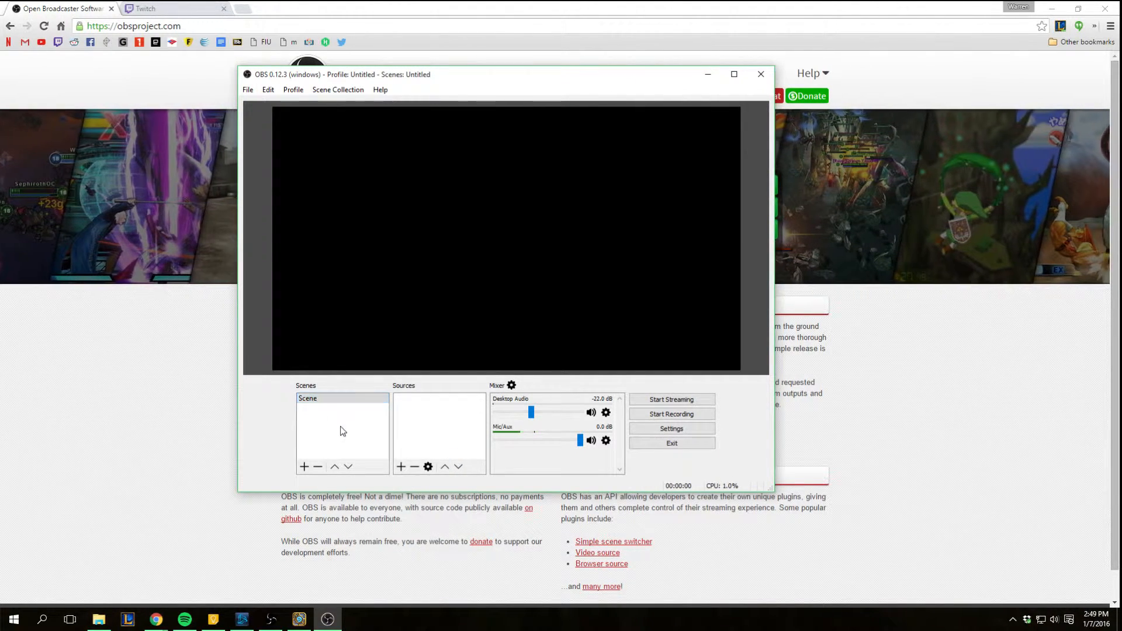
right_click(306, 402)
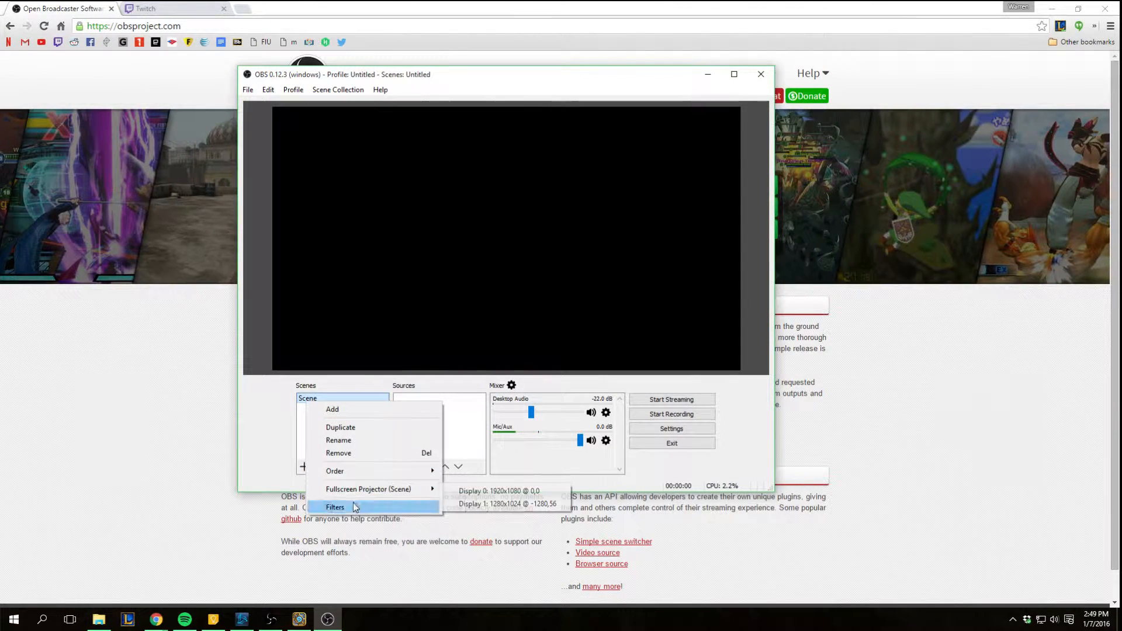
left_click(356, 440)
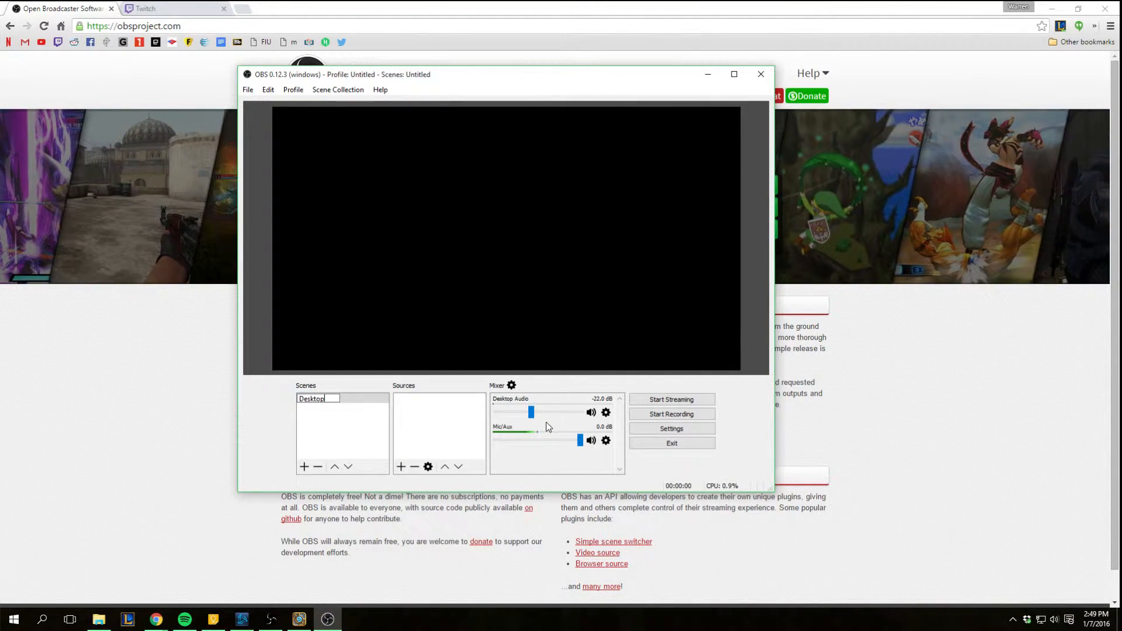
key("Return")
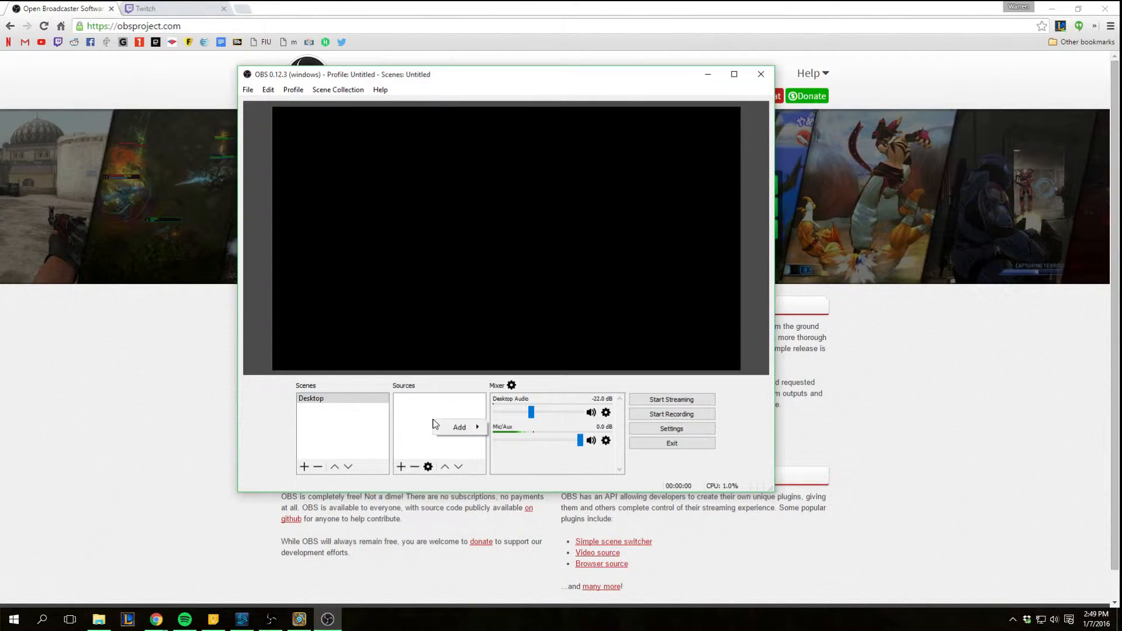
Step: Add a new Display Capture source to the Desktop scene, capturing Display 0: 1920x1080 with the cursor
mouse_move(448, 430)
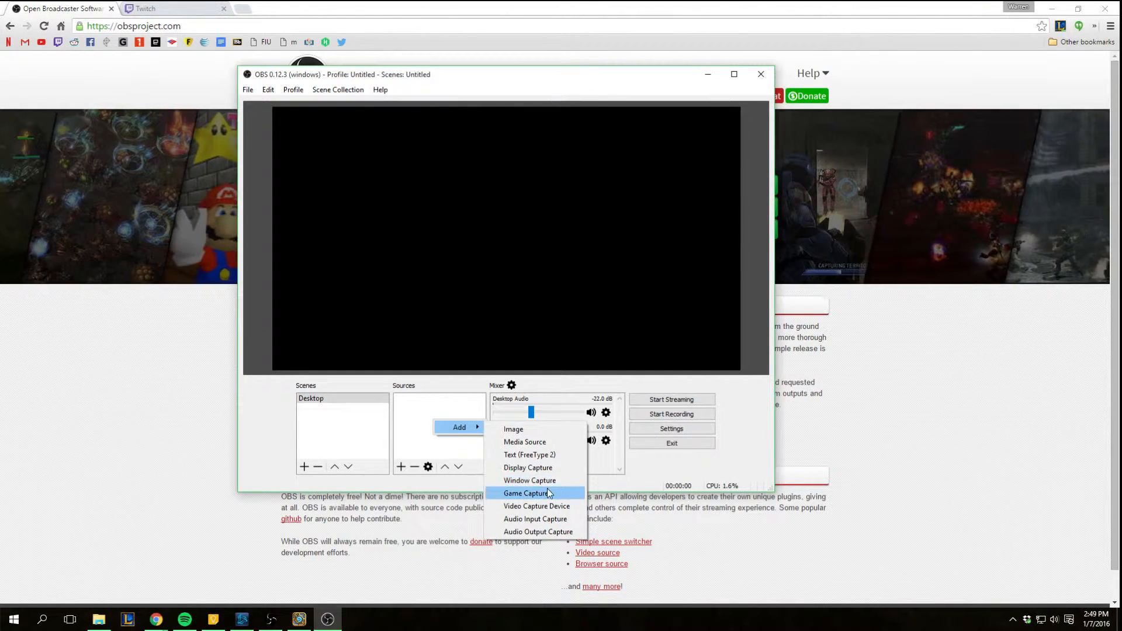
left_click(539, 468)
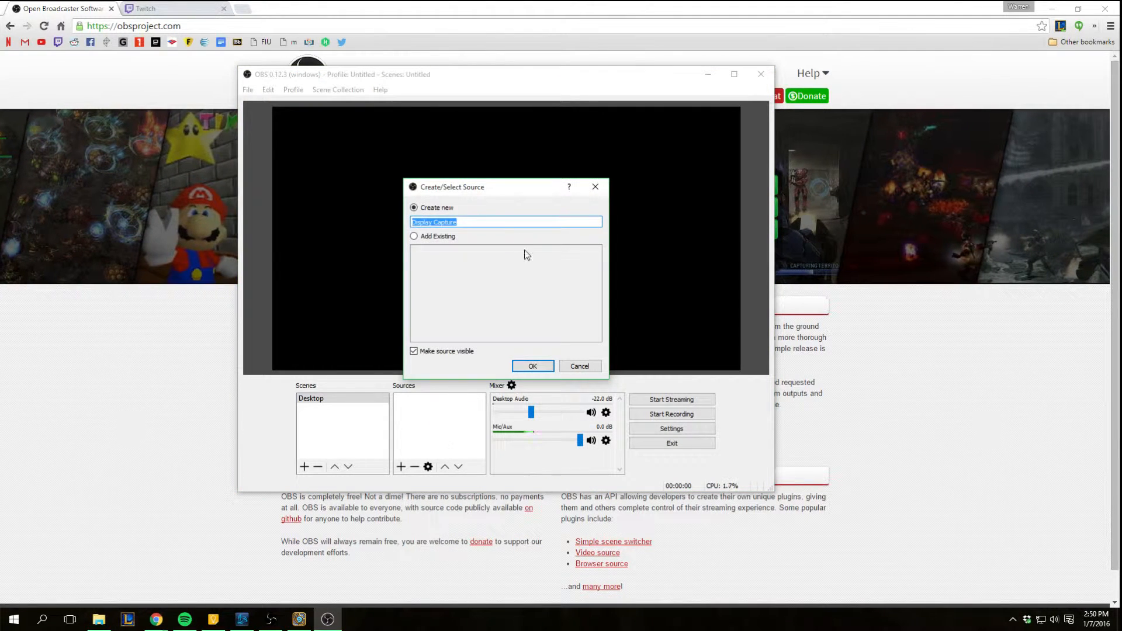
left_click(533, 366)
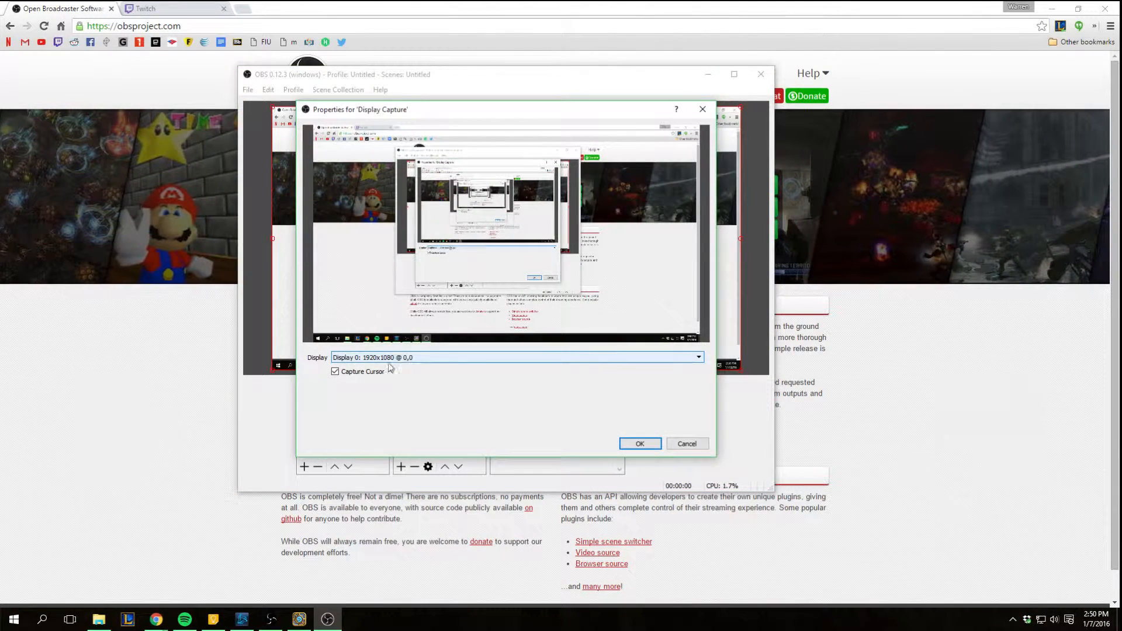
left_click(442, 360)
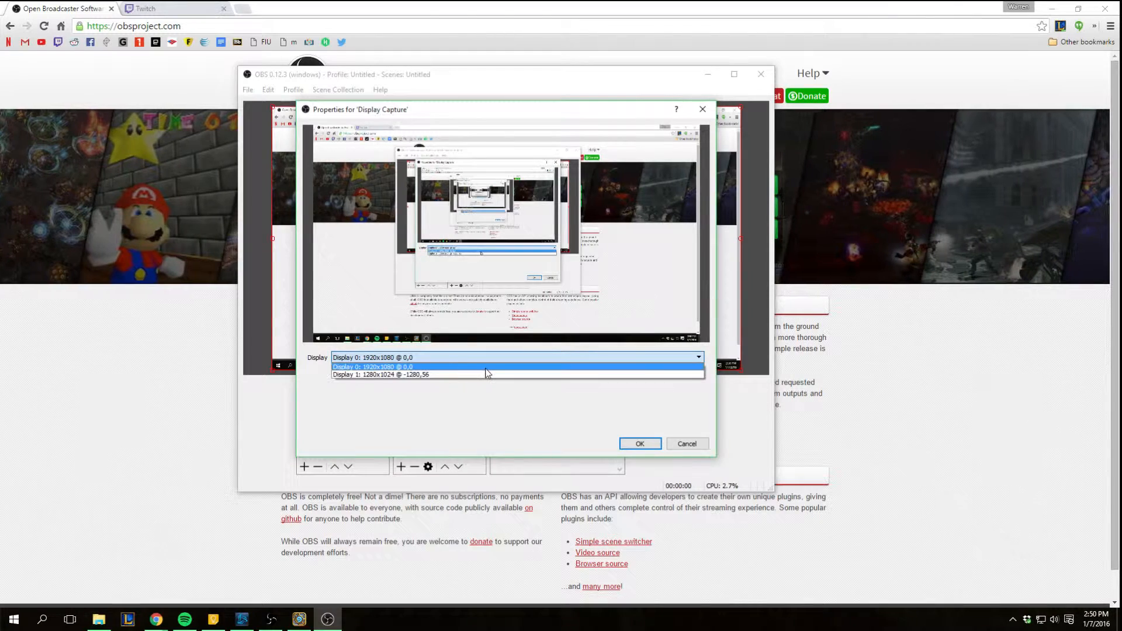
left_click(486, 368)
left_click(657, 447)
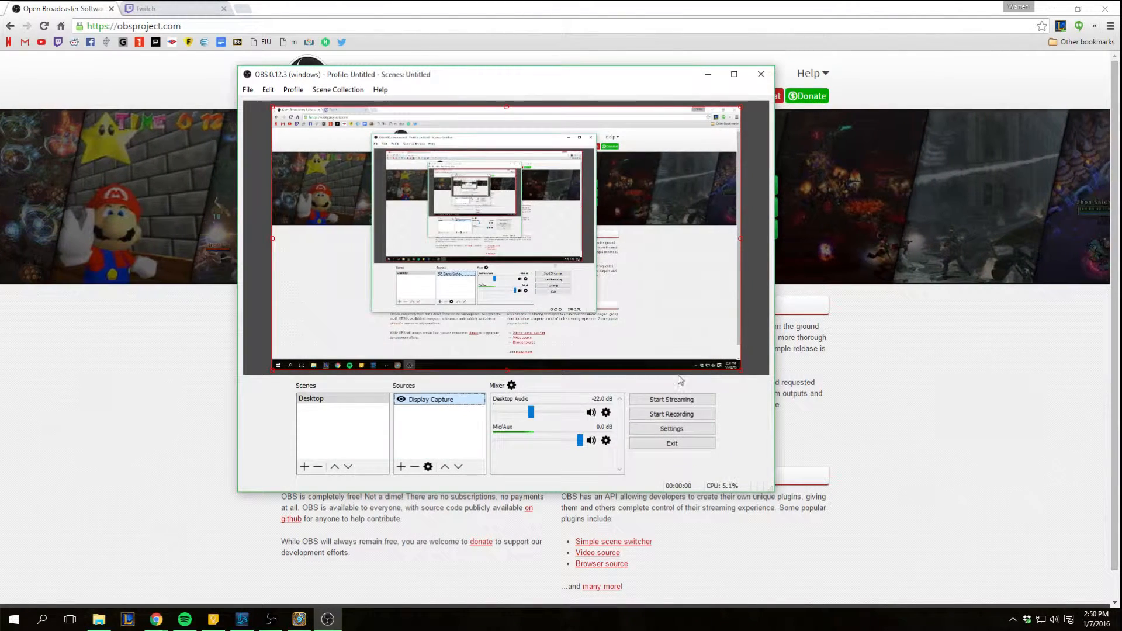
left_click_drag(558, 79, 0, 134)
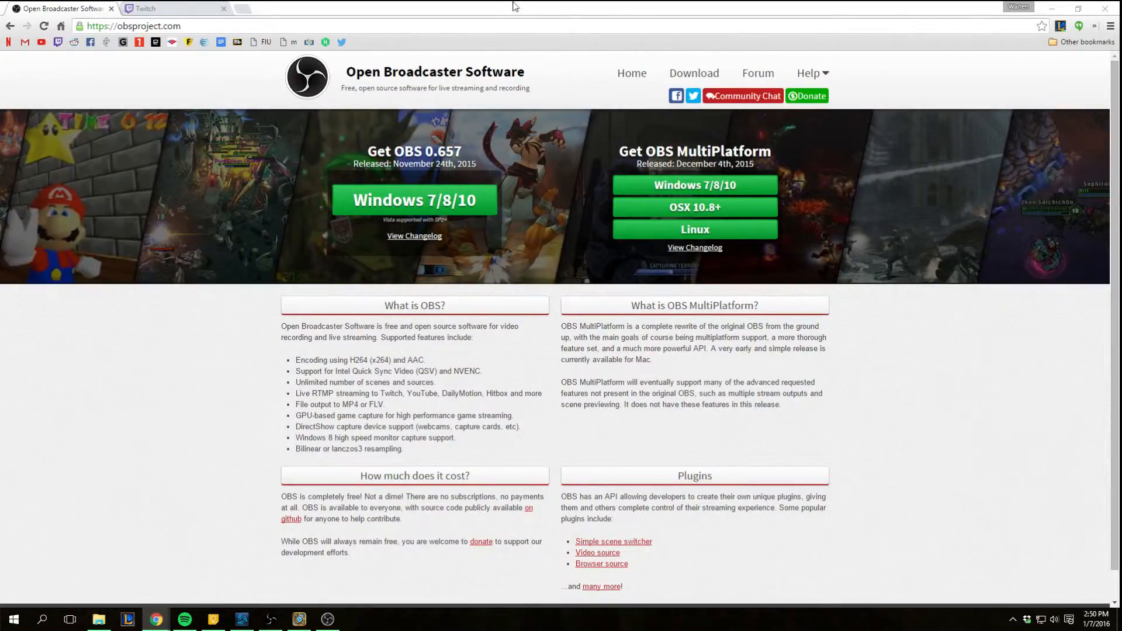
left_click_drag(514, 5, 587, 1)
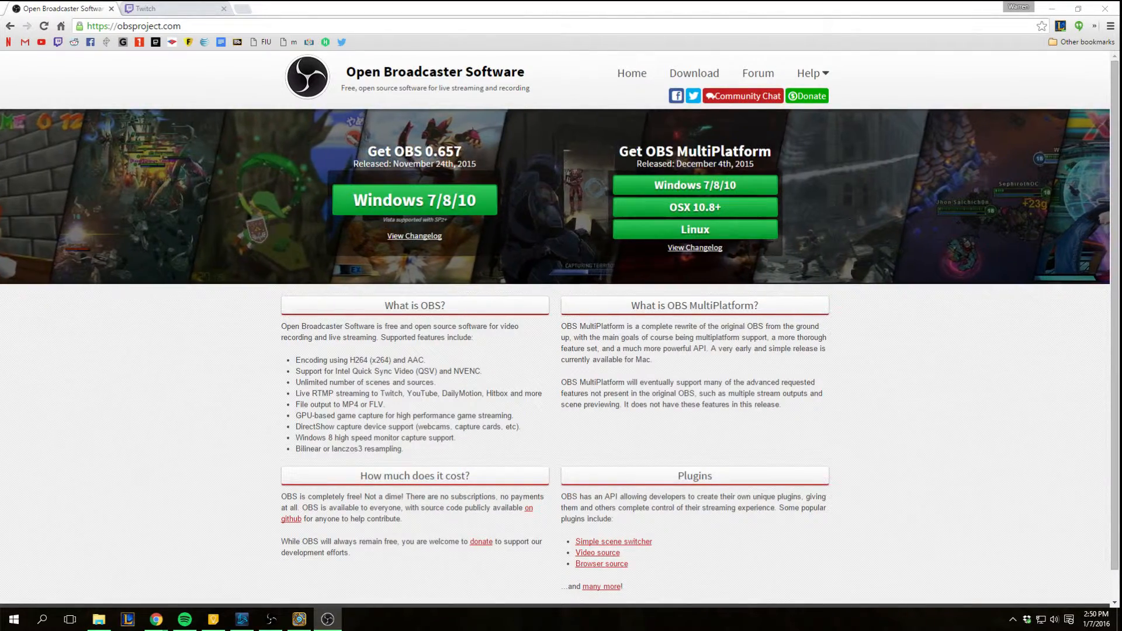
left_click_drag(1121, 199, 642, 64)
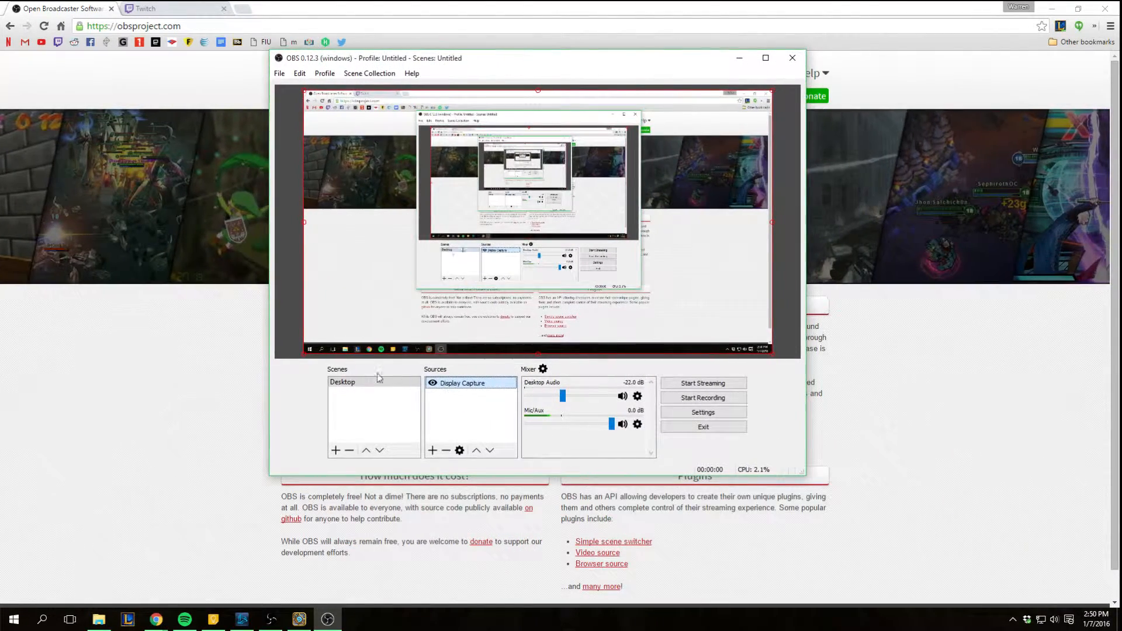
Step: Add a second scene named Games
right_click(343, 401)
left_click(359, 409)
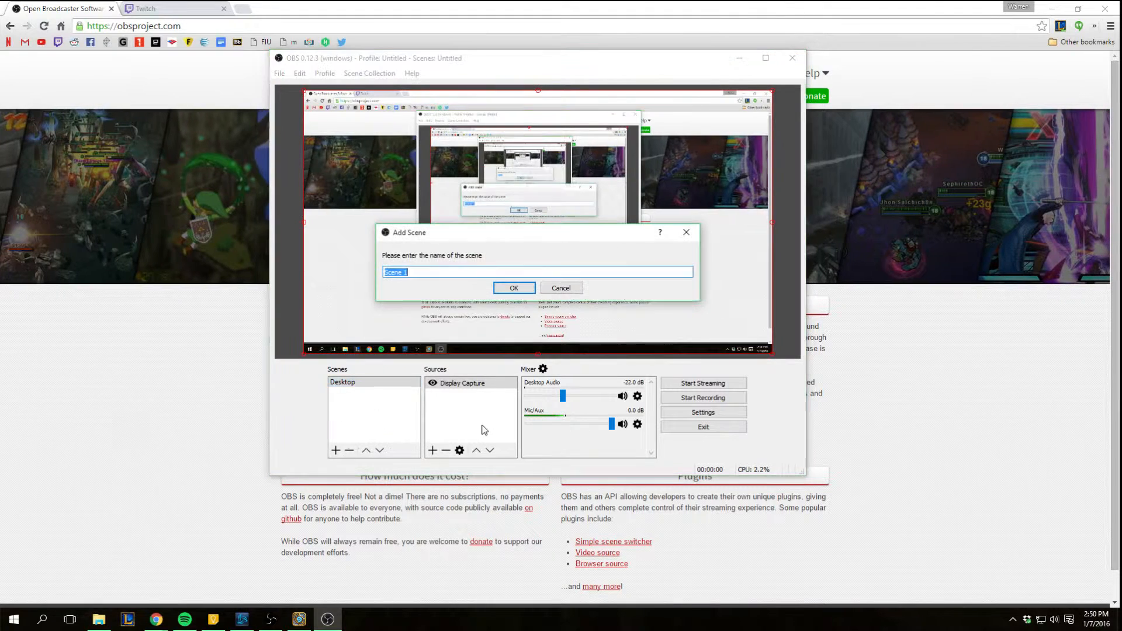
type("Games")
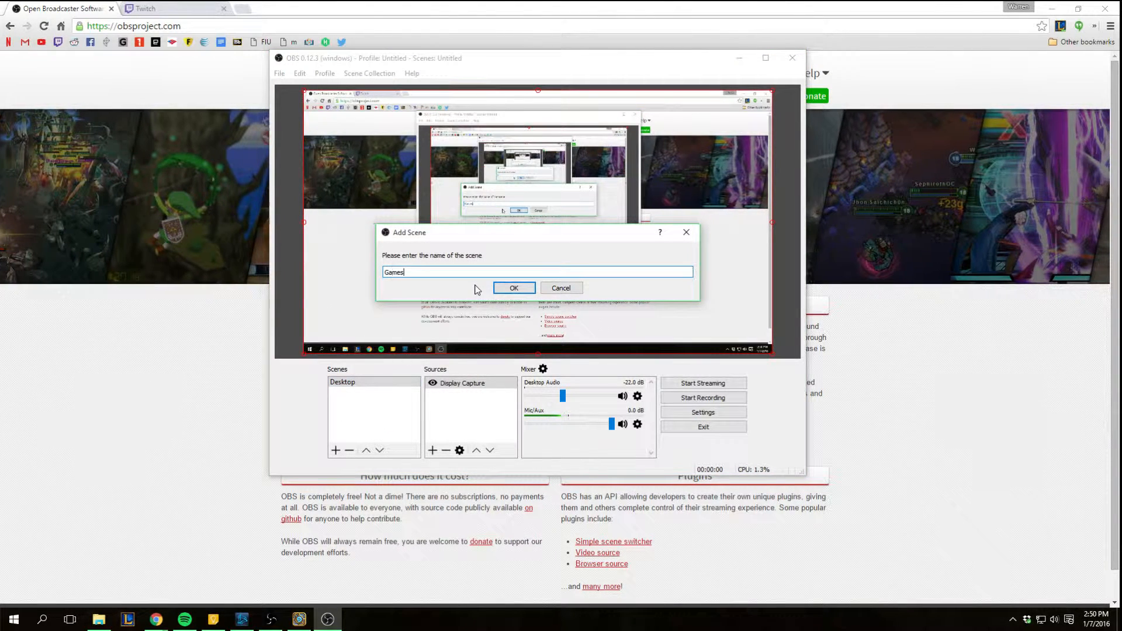
key("Return")
Step: Add a Window Capture source named C to the Desktop scene, capturing the Google Chrome window with the OBS page
left_click(408, 382)
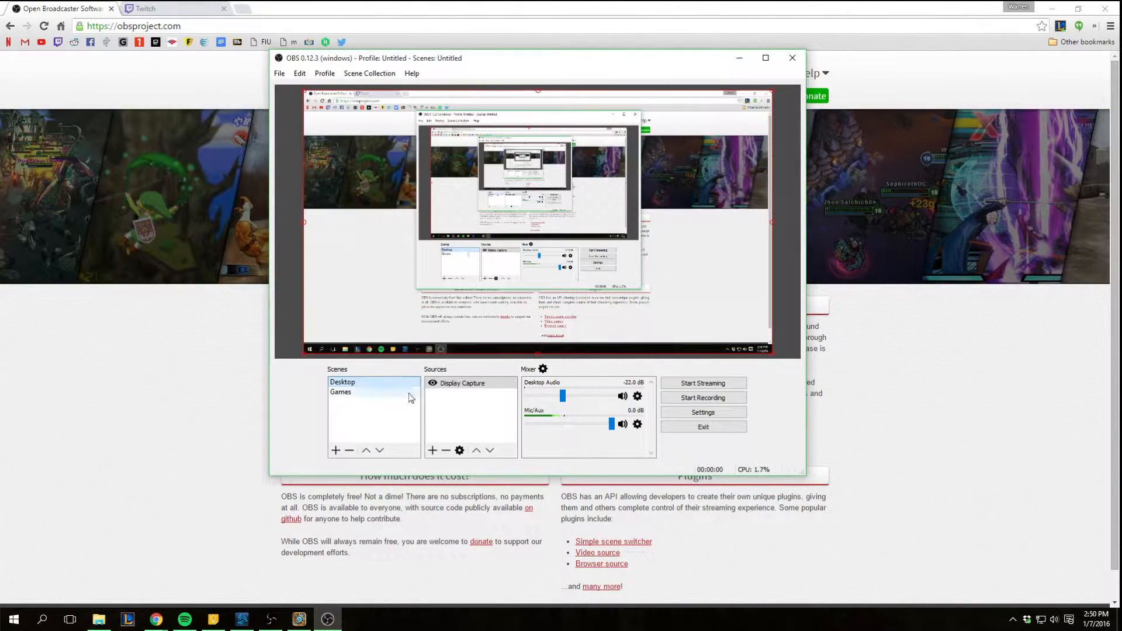
right_click(436, 400)
mouse_move(468, 404)
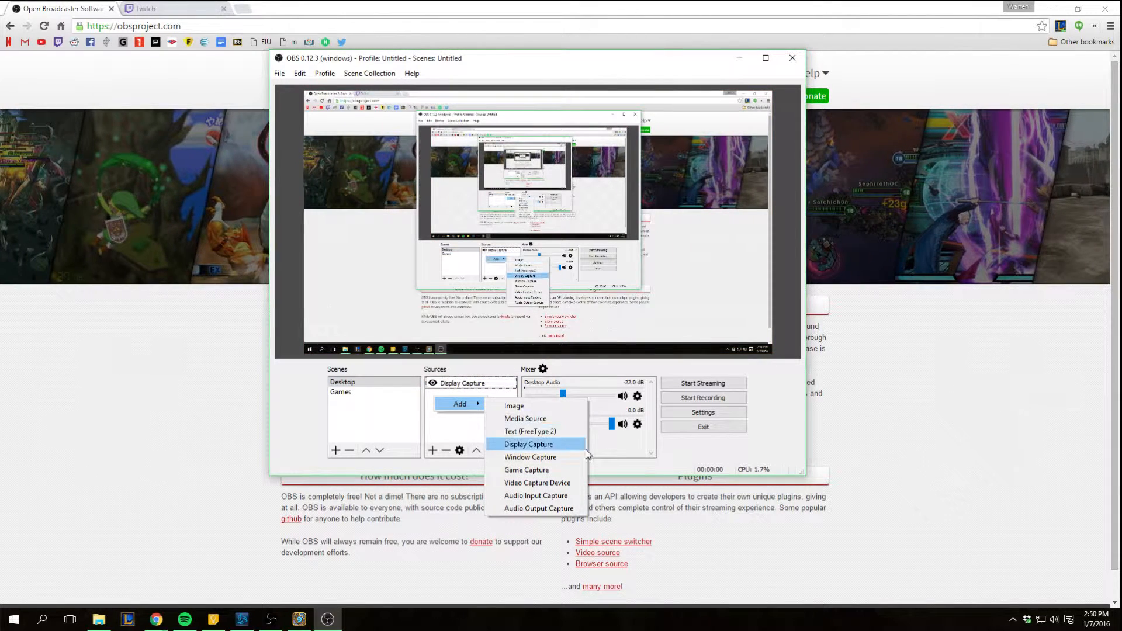
left_click(559, 457)
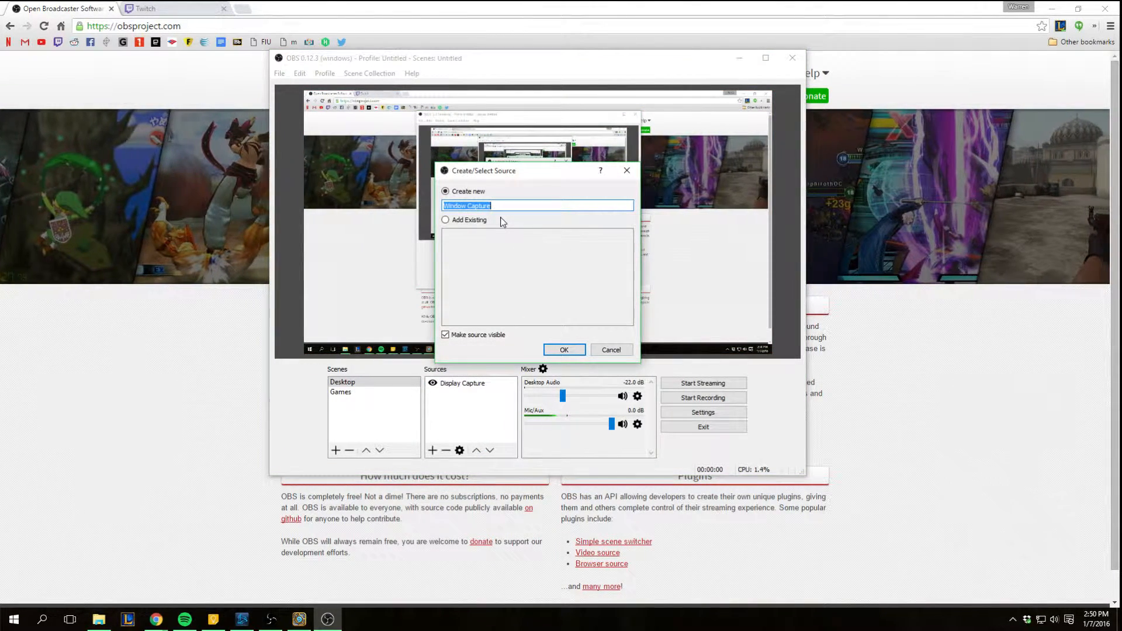
type("C")
key("Return")
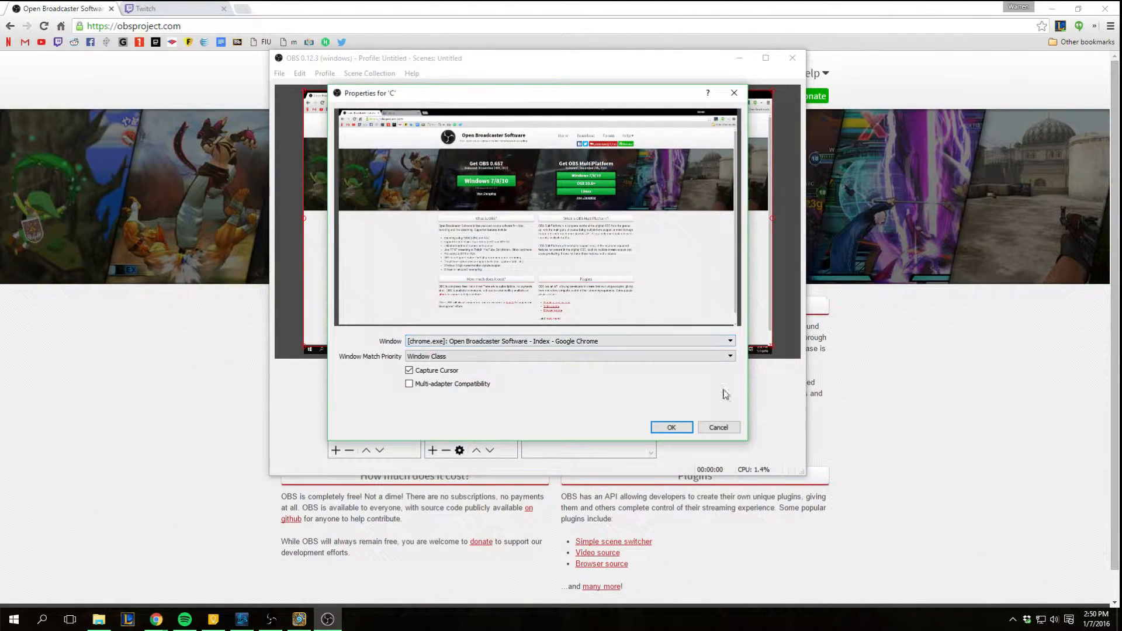
left_click(667, 427)
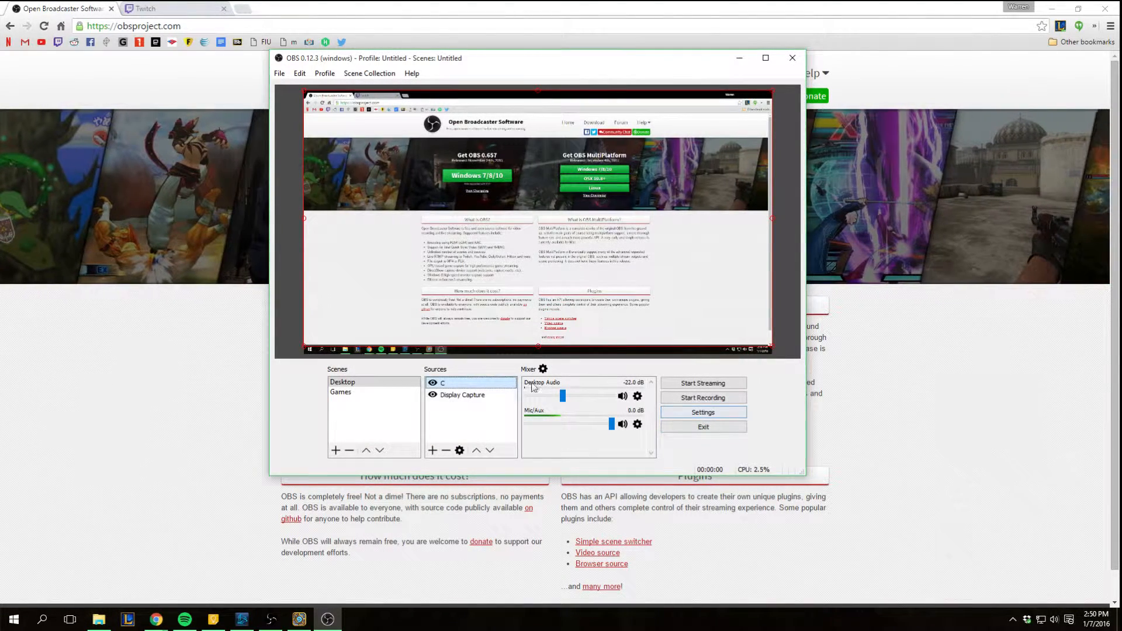
Step: Place Display Capture above source C and toggle the visibility of both sources to compare them in the preview
left_click_drag(458, 398, 457, 383)
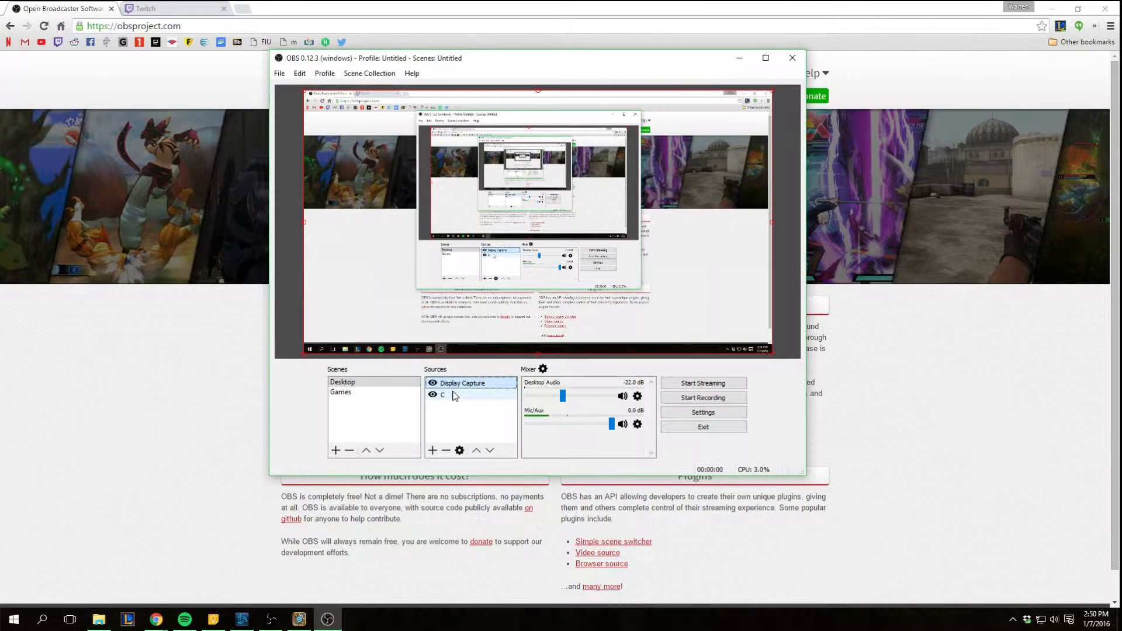
left_click(433, 385)
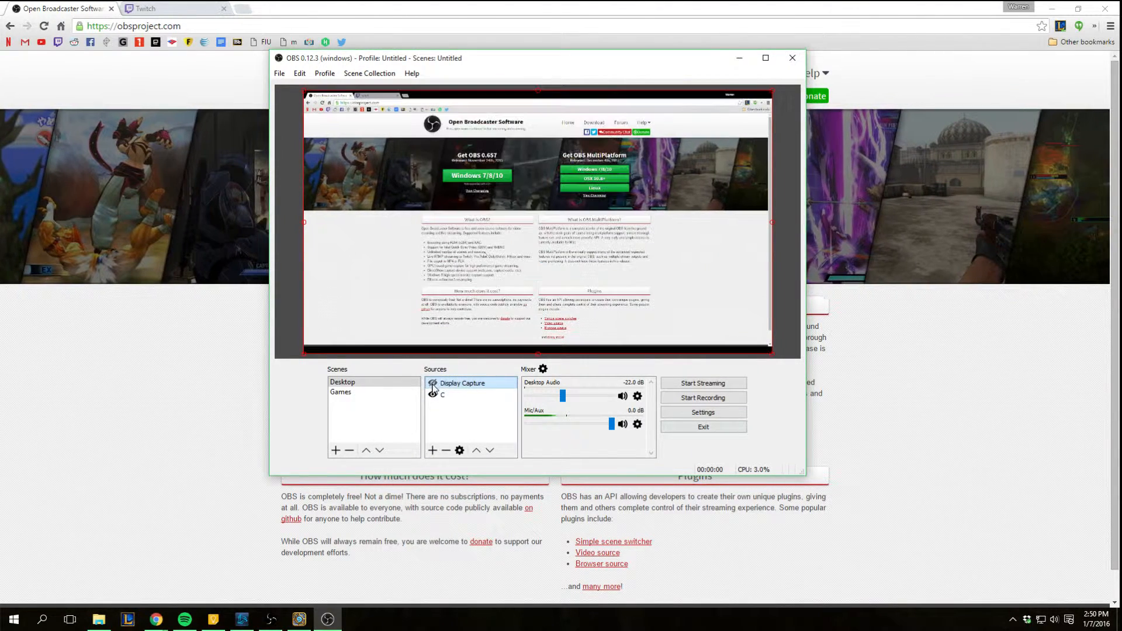
left_click(432, 384)
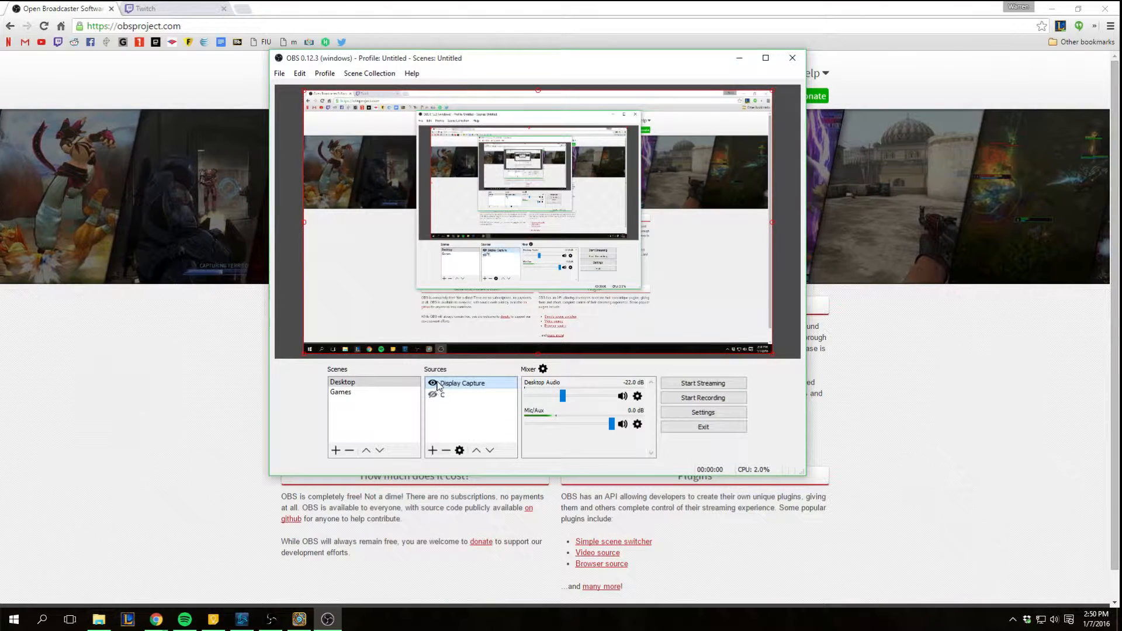
left_click(434, 384)
left_click(435, 394)
left_click(435, 397)
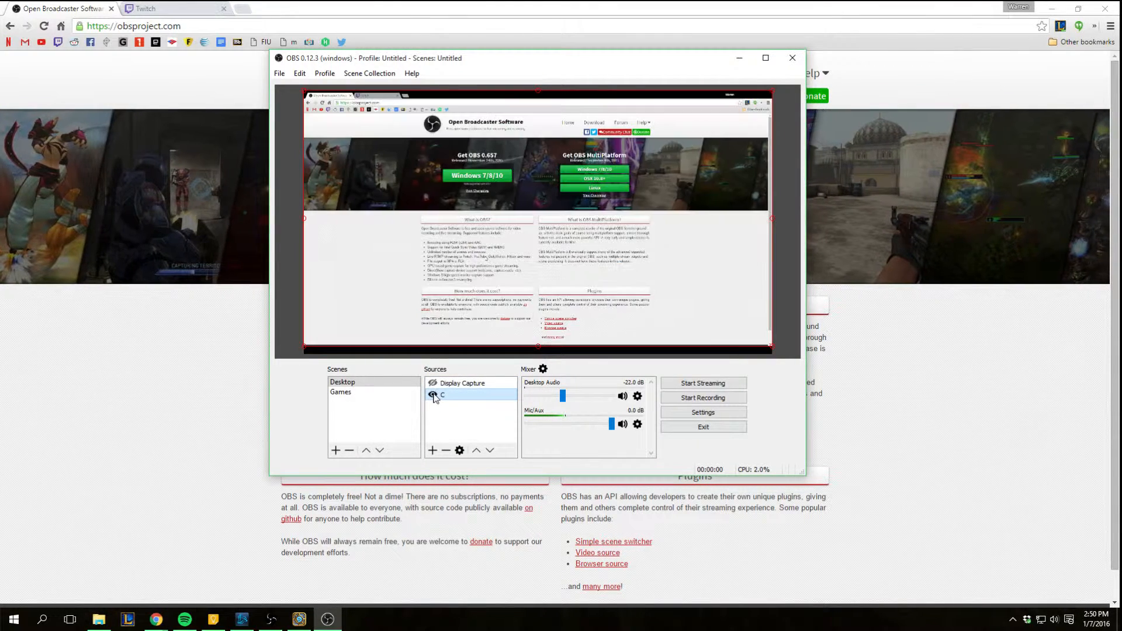
left_click(435, 396)
left_click(434, 396)
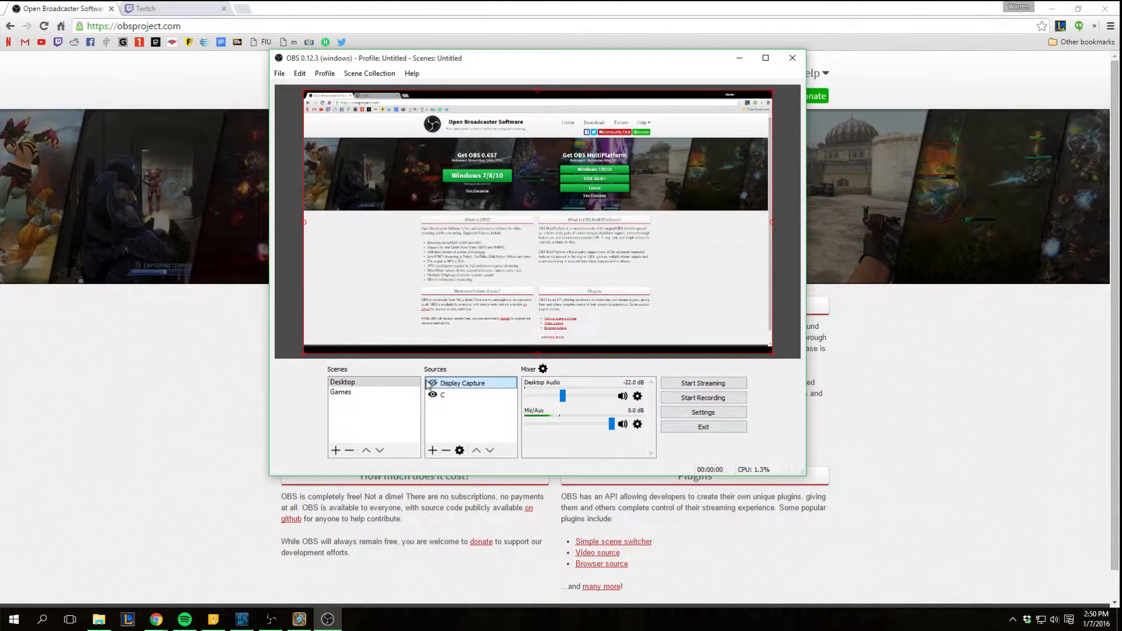
left_click(439, 396)
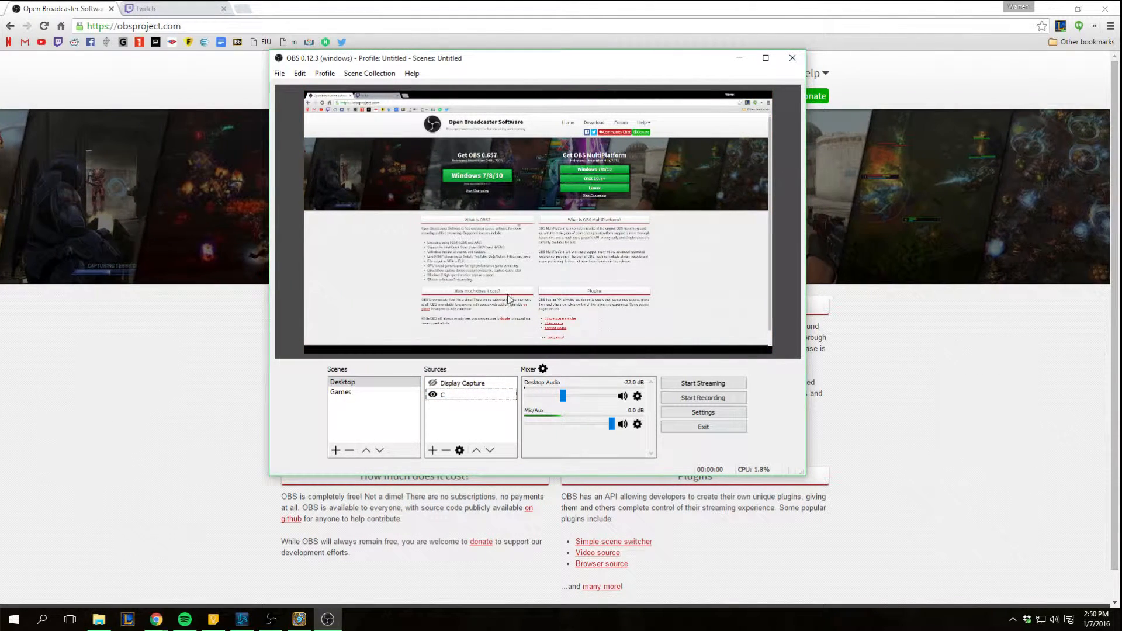
left_click(433, 384)
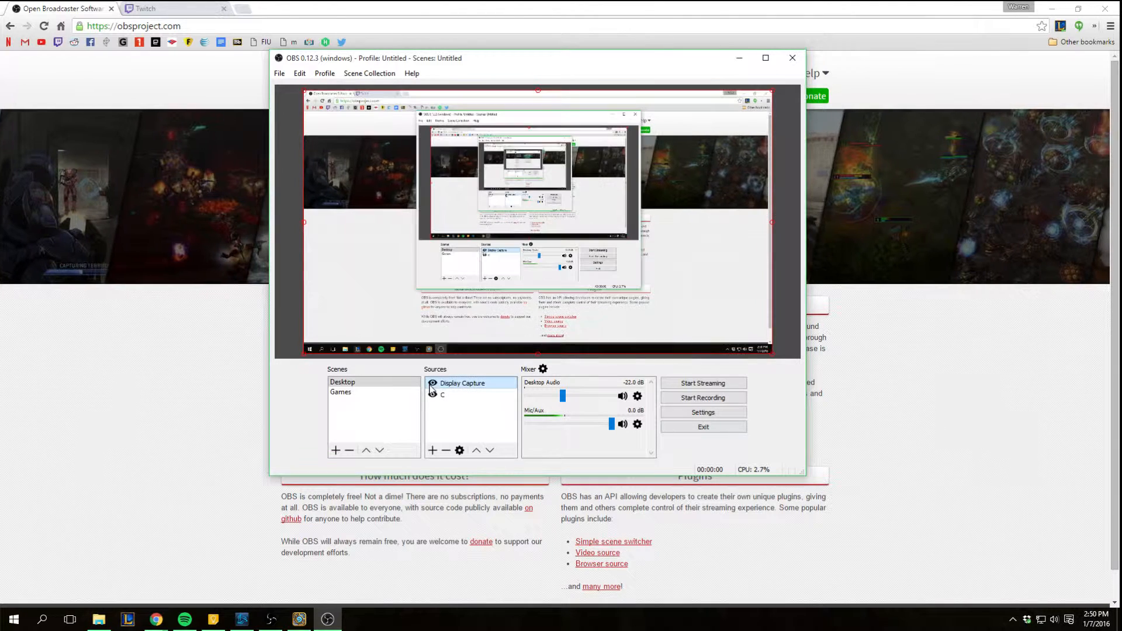
Step: Scale source C down to about 60% of the canvas width in the canvas's upper-left corner and place Display Capture beneath it
left_click(442, 396)
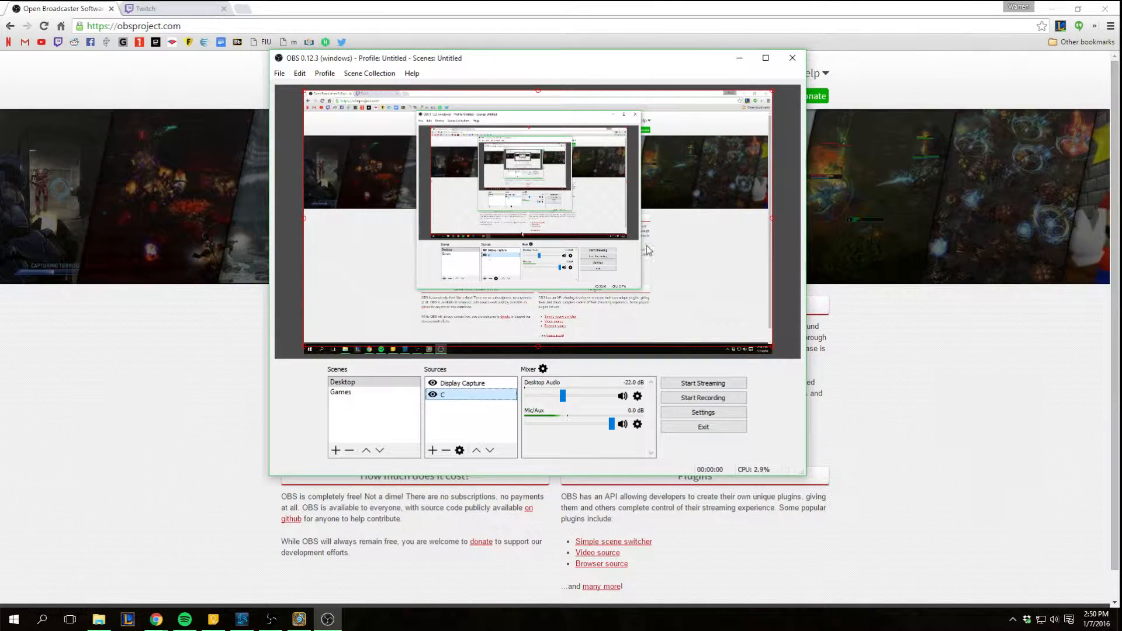
left_click_drag(767, 349, 614, 268)
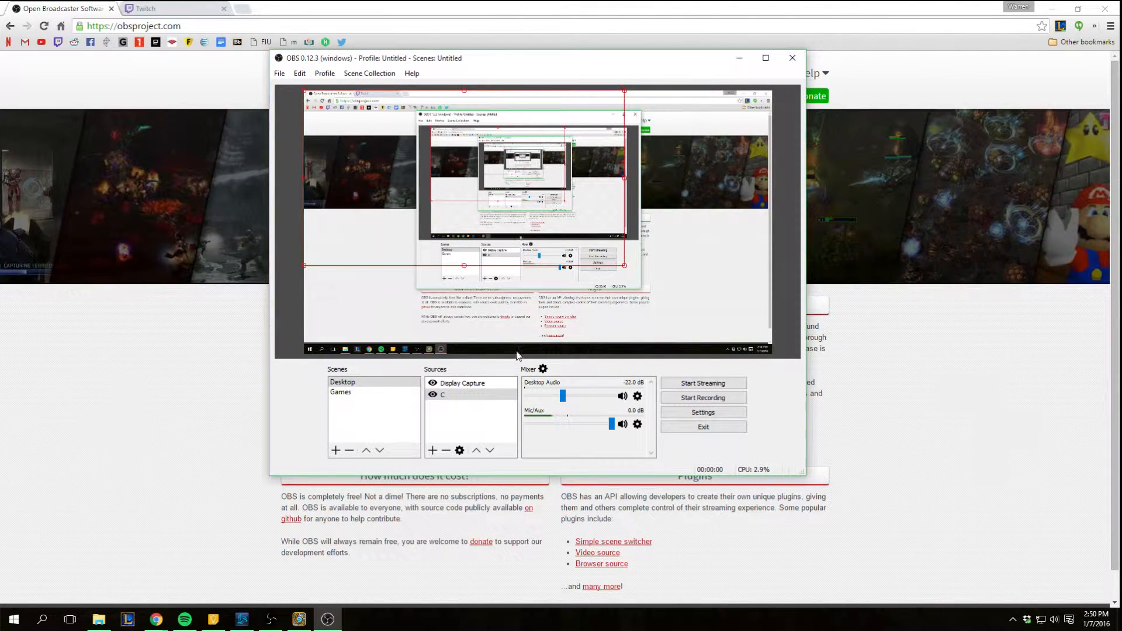
left_click_drag(462, 384, 455, 400)
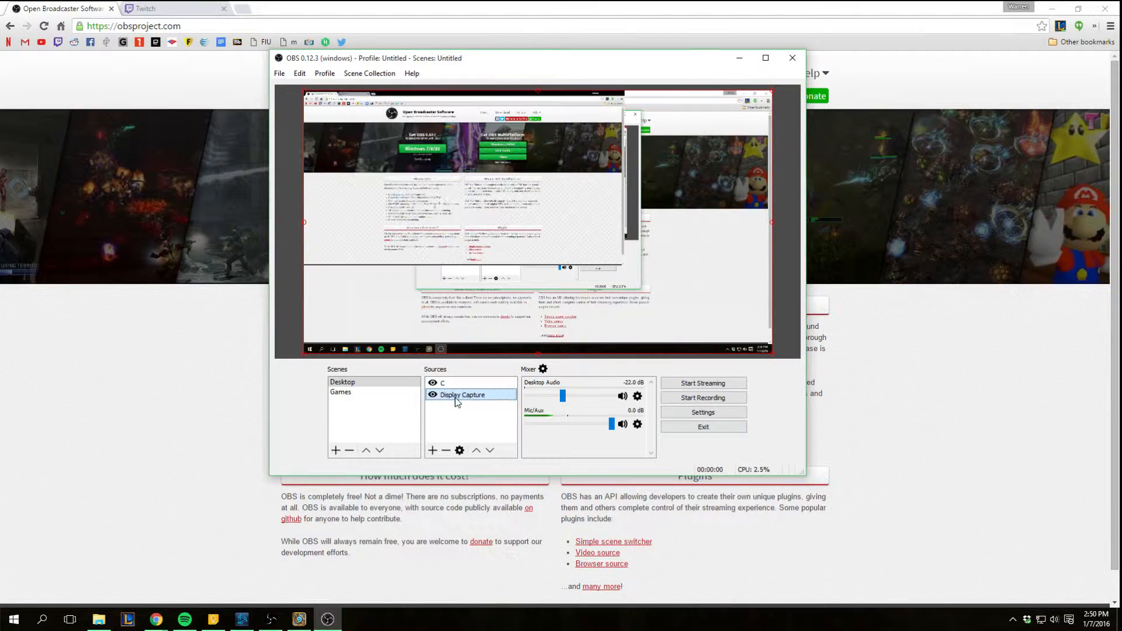
left_click(623, 269)
left_click_drag(624, 269, 424, 178)
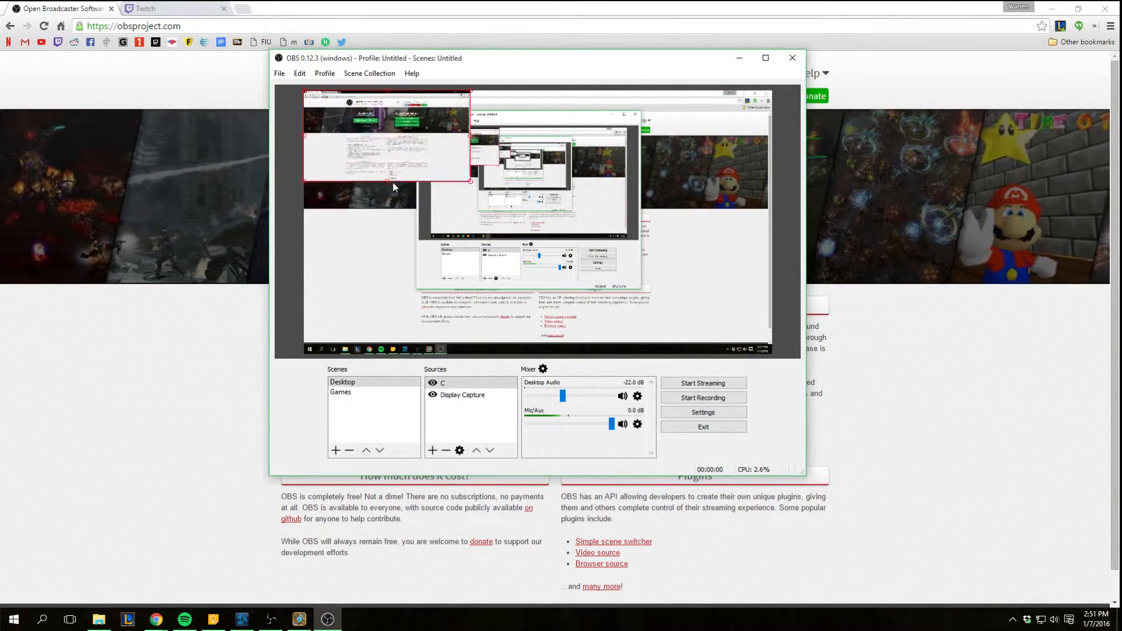
left_click_drag(521, 66, 415, 103)
left_click_drag(366, 224, 380, 282)
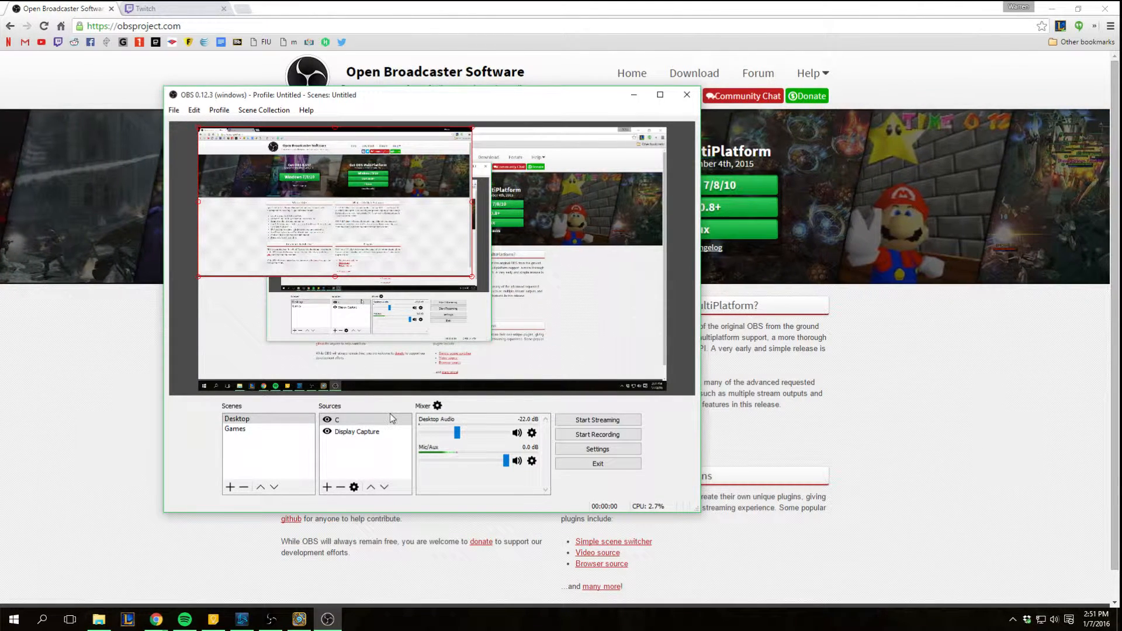
Step: Add a Game Capture source to the Games scene
left_click(244, 434)
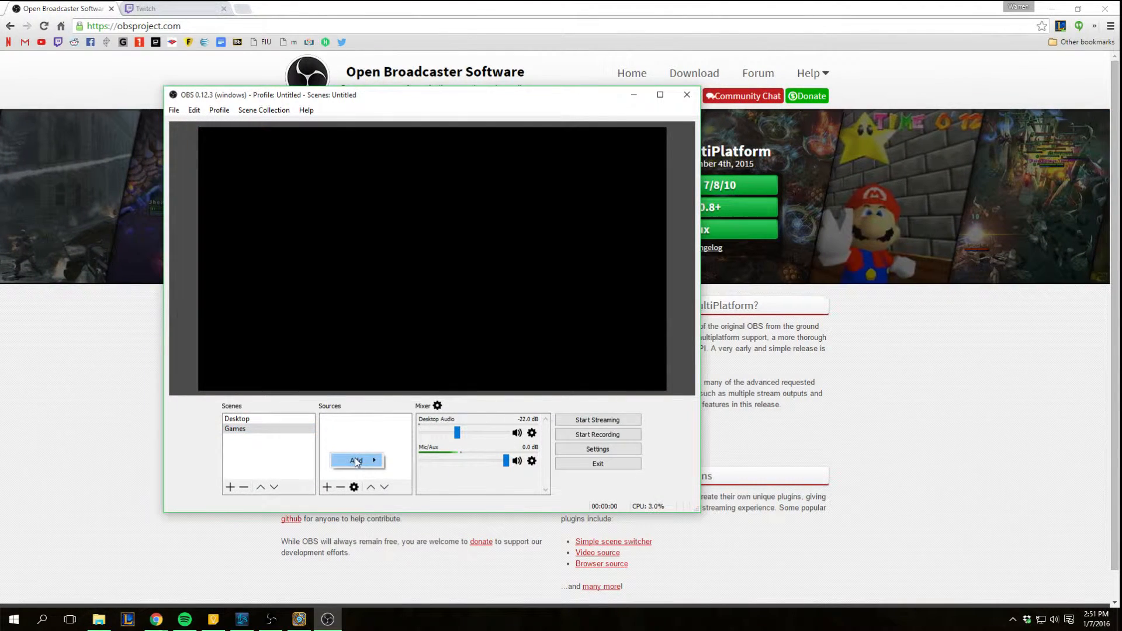
mouse_move(357, 460)
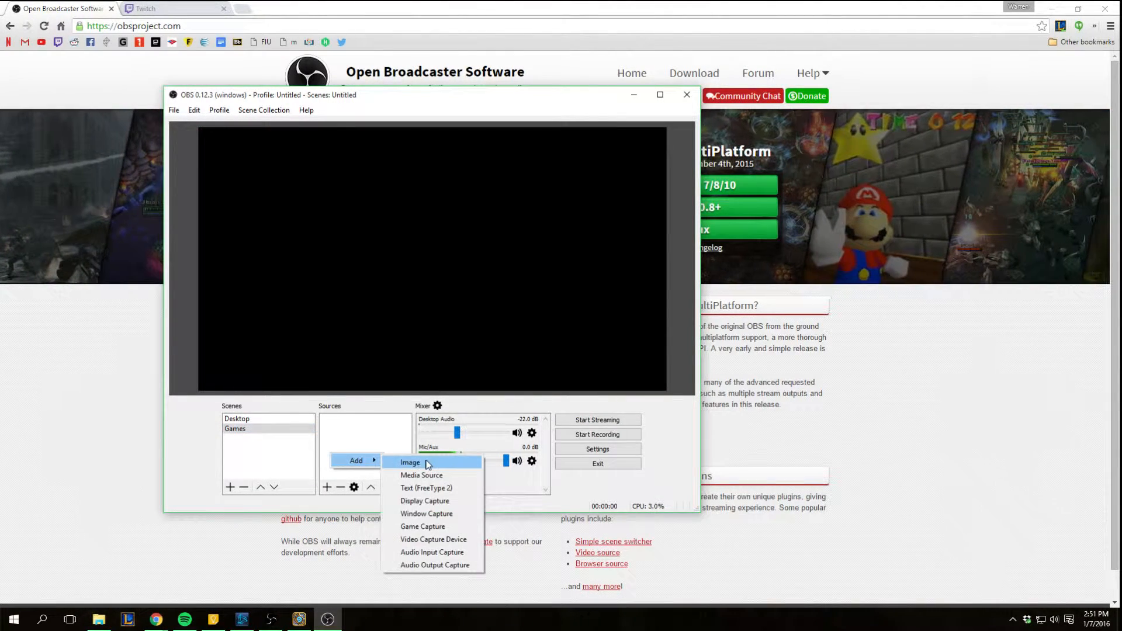
left_click(438, 527)
left_click(456, 387)
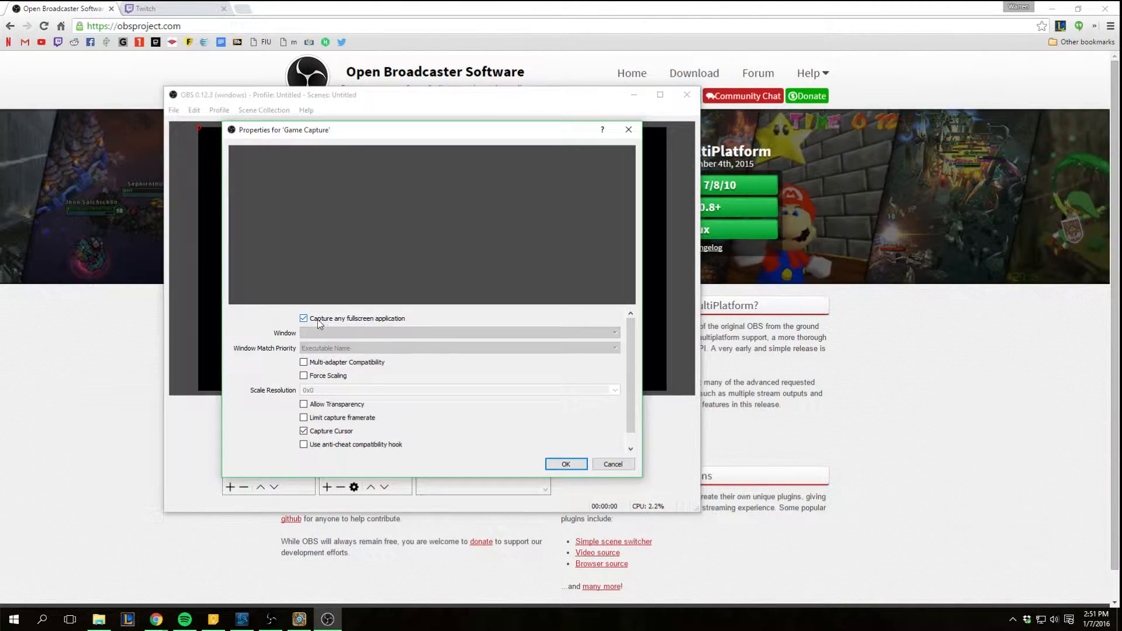
Step: Set Game Capture to capture the Hearthstone window instead of any fullscreen application and scale it to fill the canvas
left_click(390, 321)
left_click(386, 332)
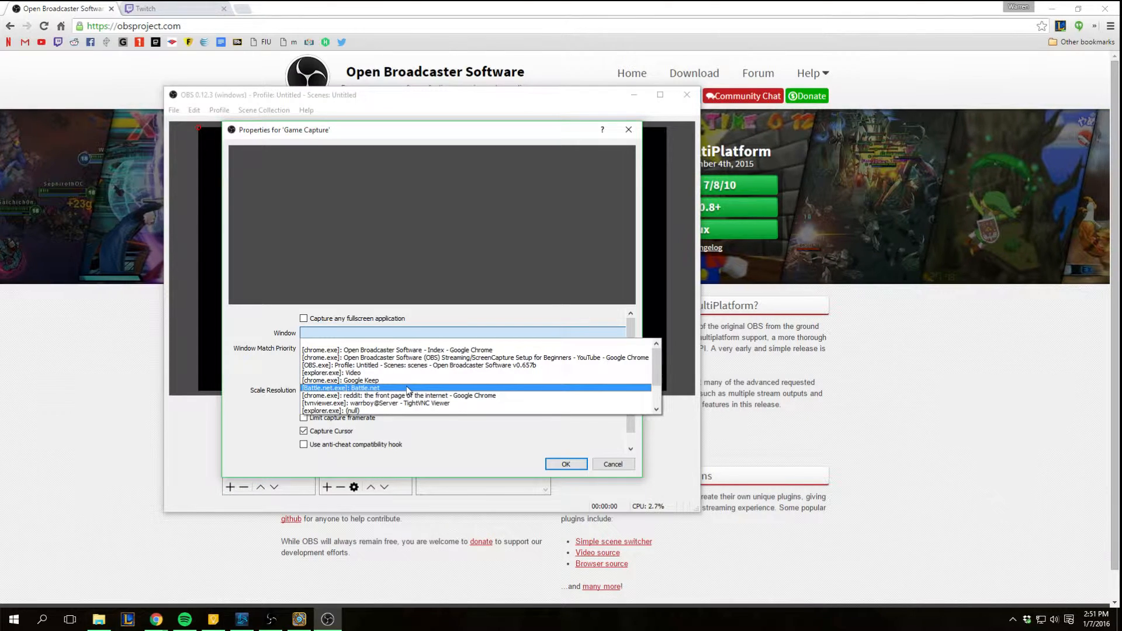
scroll(363, 405, "down", 4)
left_click(374, 404)
left_click(566, 464)
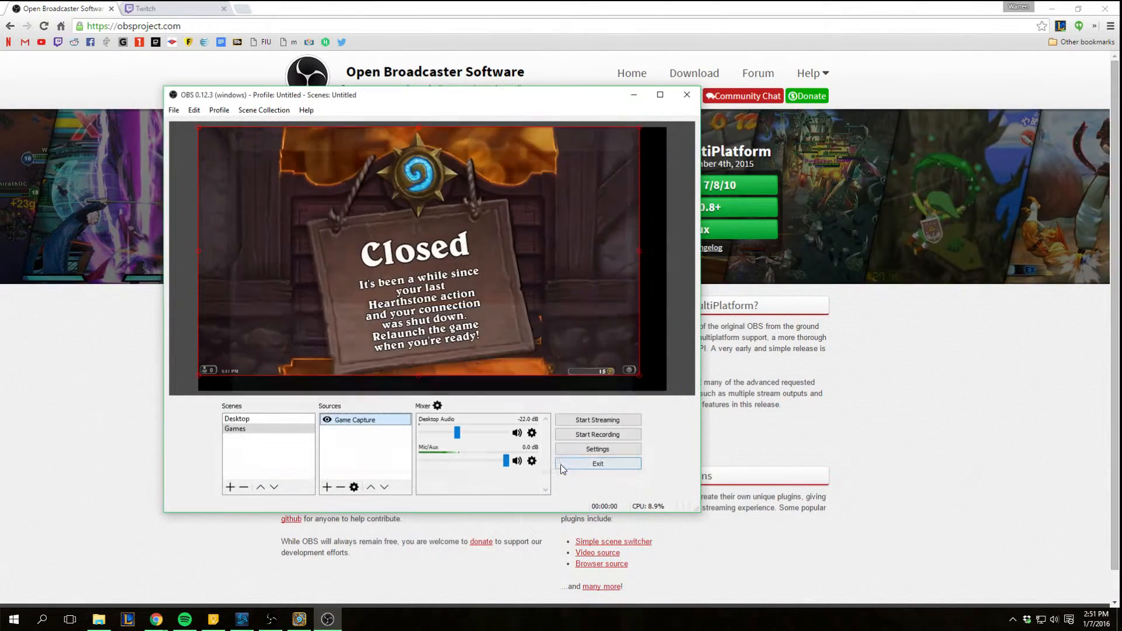
left_click_drag(641, 377, 645, 388)
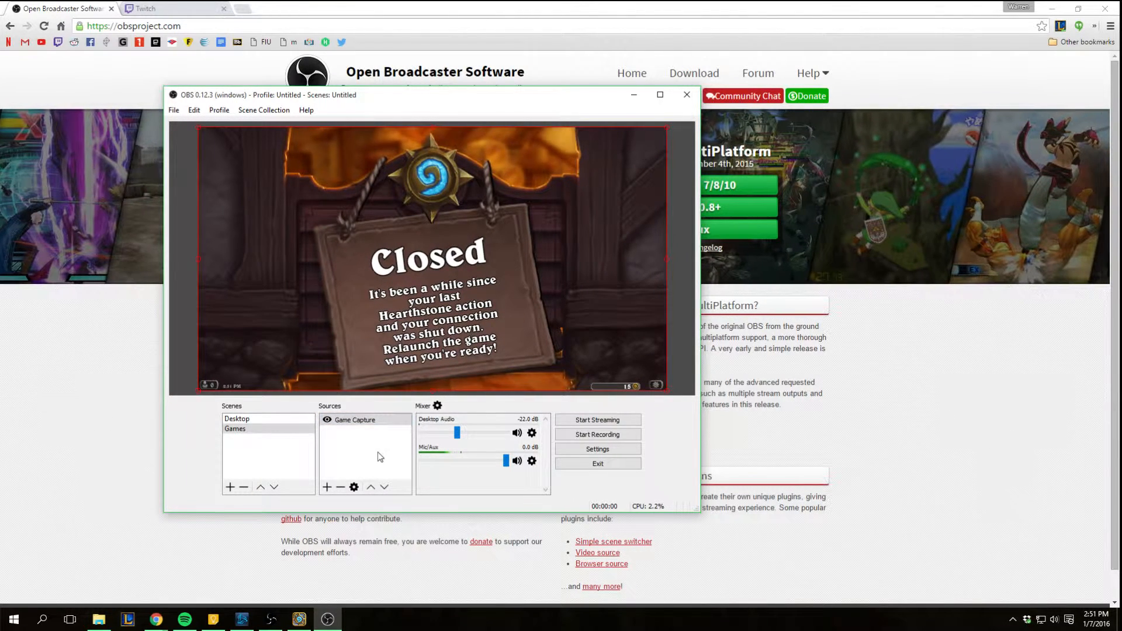
Step: Switch between the Desktop and Games scenes to compare their sources in the preview
left_click(267, 419)
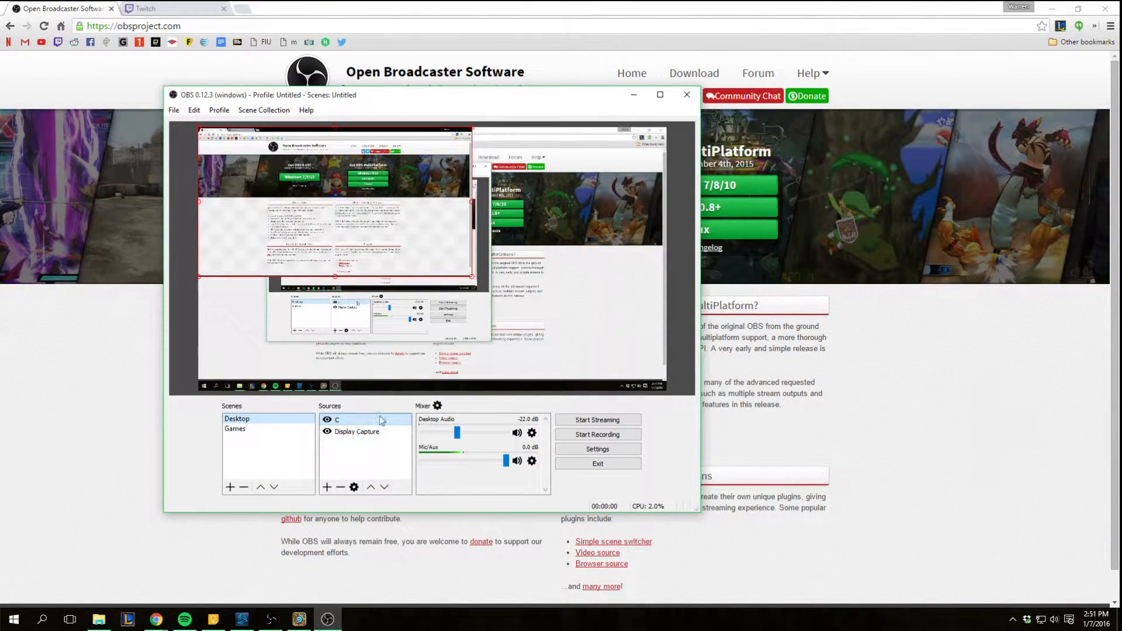
left_click(270, 432)
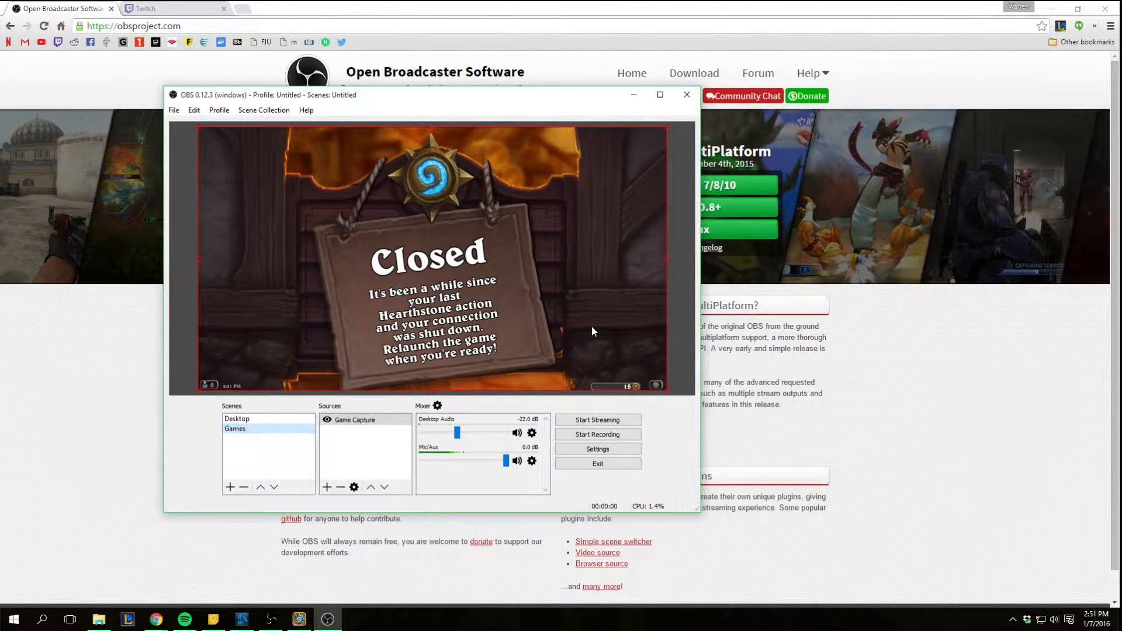
right_click(289, 437)
right_click(273, 422)
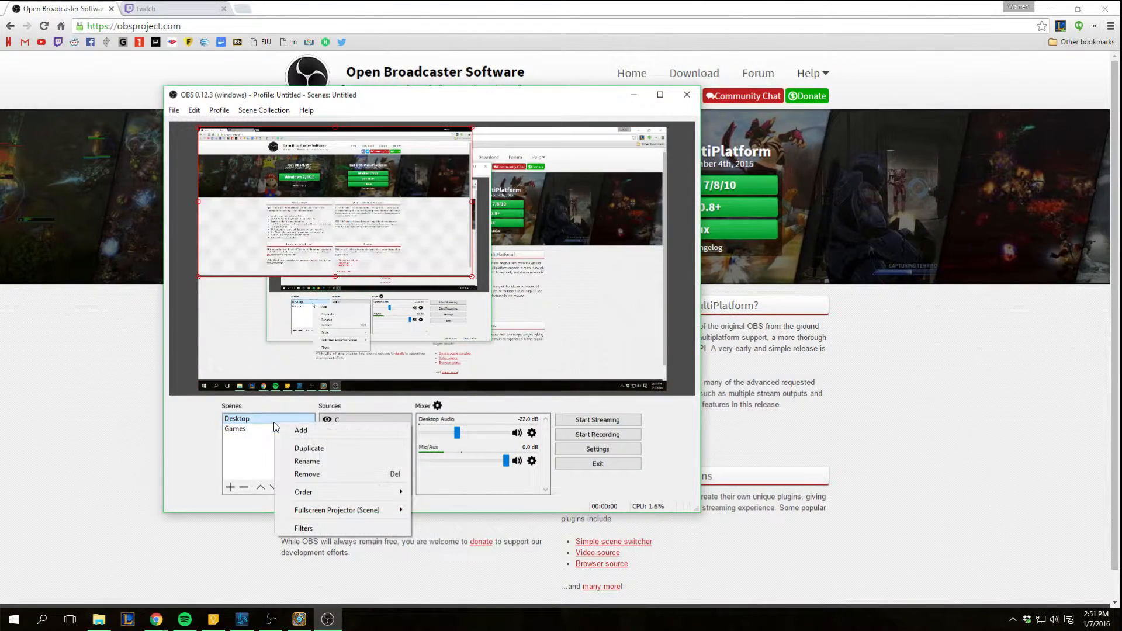
Step: Hide source C in the Desktop scene so only Display Capture is shown
right_click(333, 417)
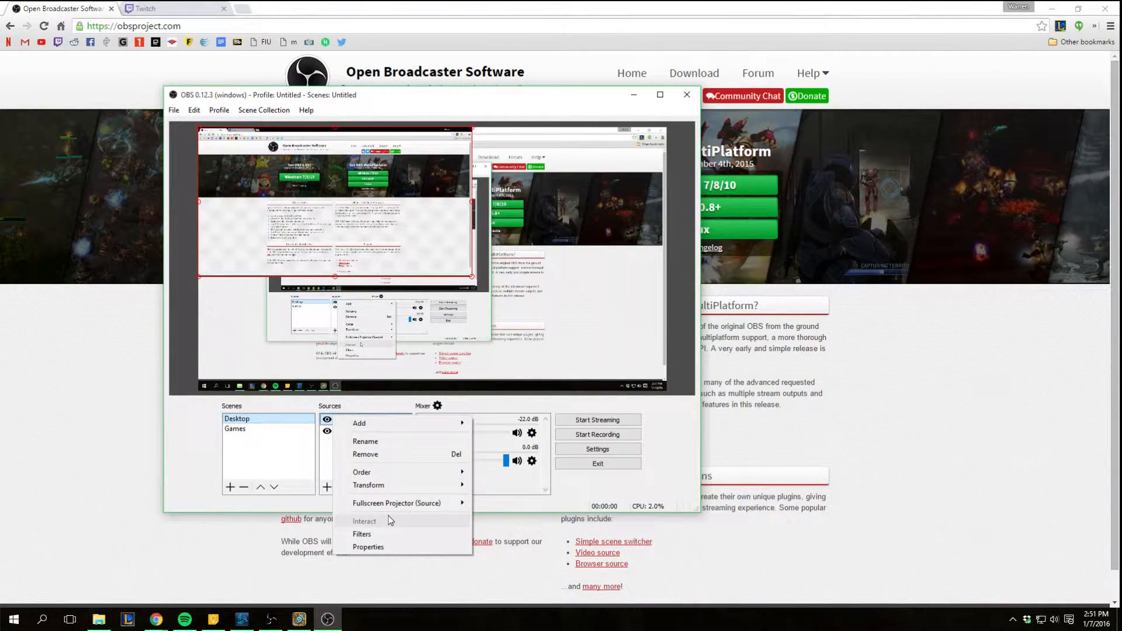
left_click(313, 466)
left_click(327, 420)
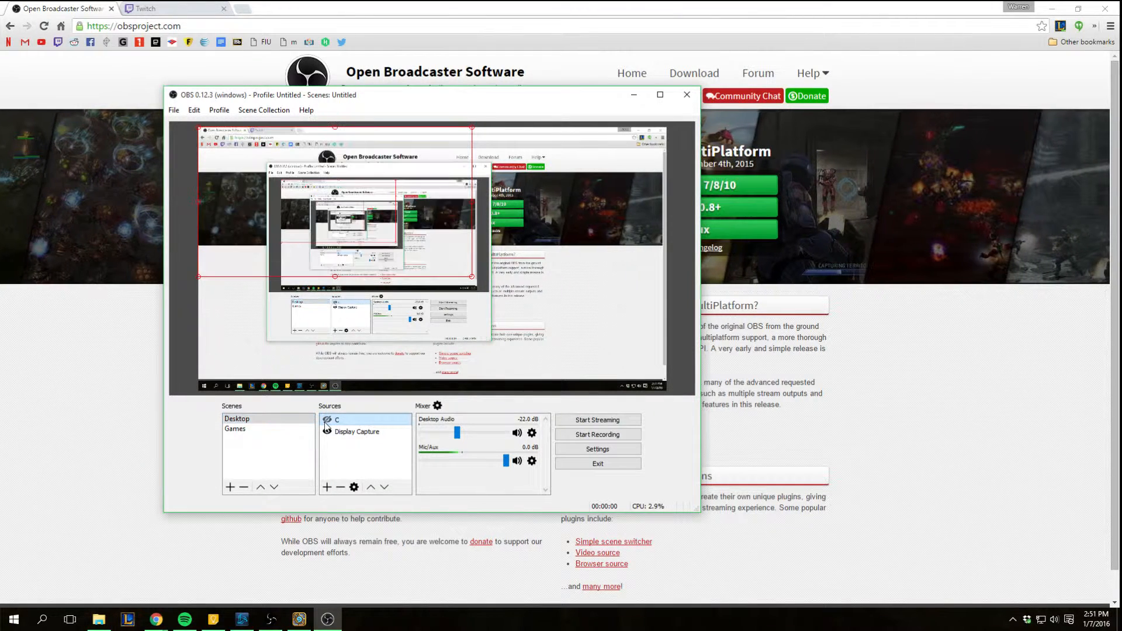
Step: Open the streaming settings and examine the server options offered for the Twitch service
left_click(592, 453)
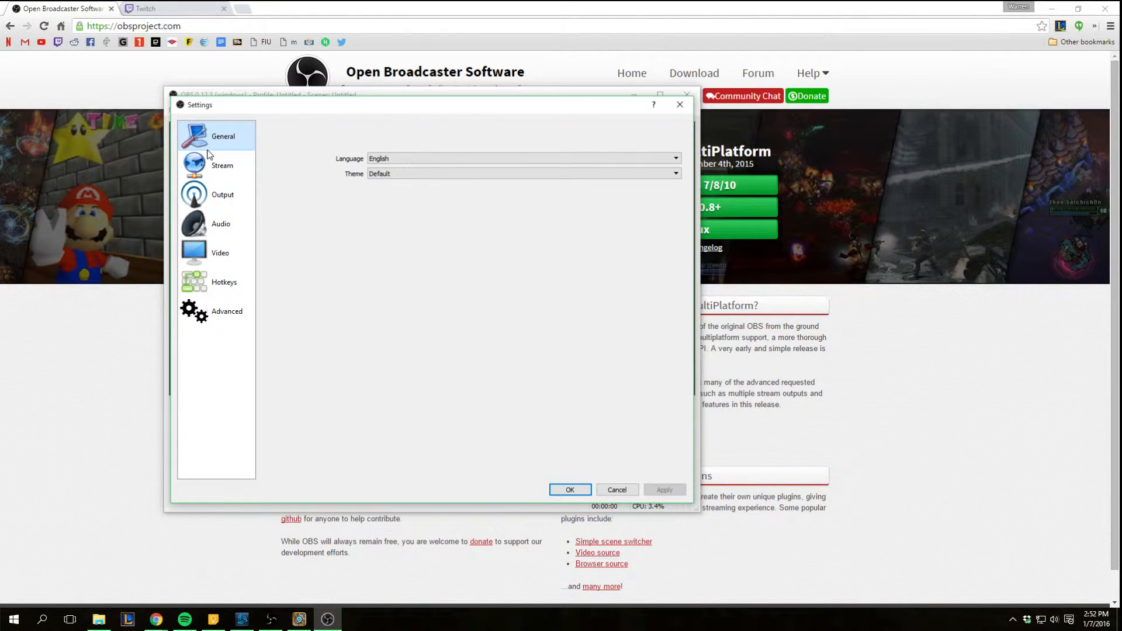
left_click(224, 174)
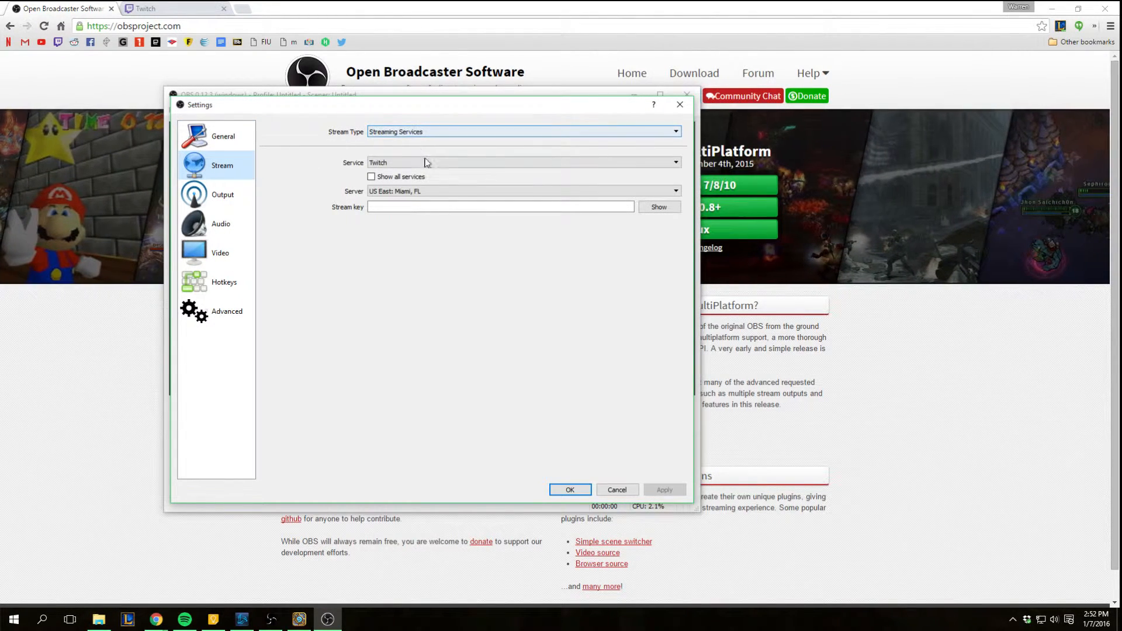
left_click(407, 195)
left_click(405, 191)
left_click(427, 195)
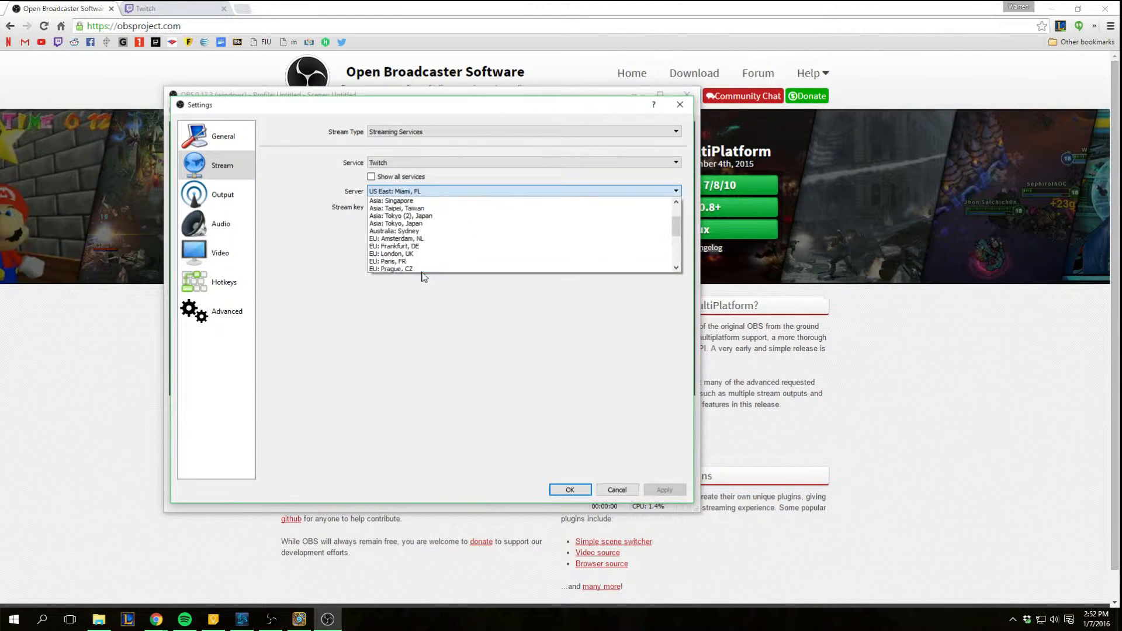
scroll(422, 270, "up", 1)
scroll(413, 211, "down", 2)
left_click(295, 224)
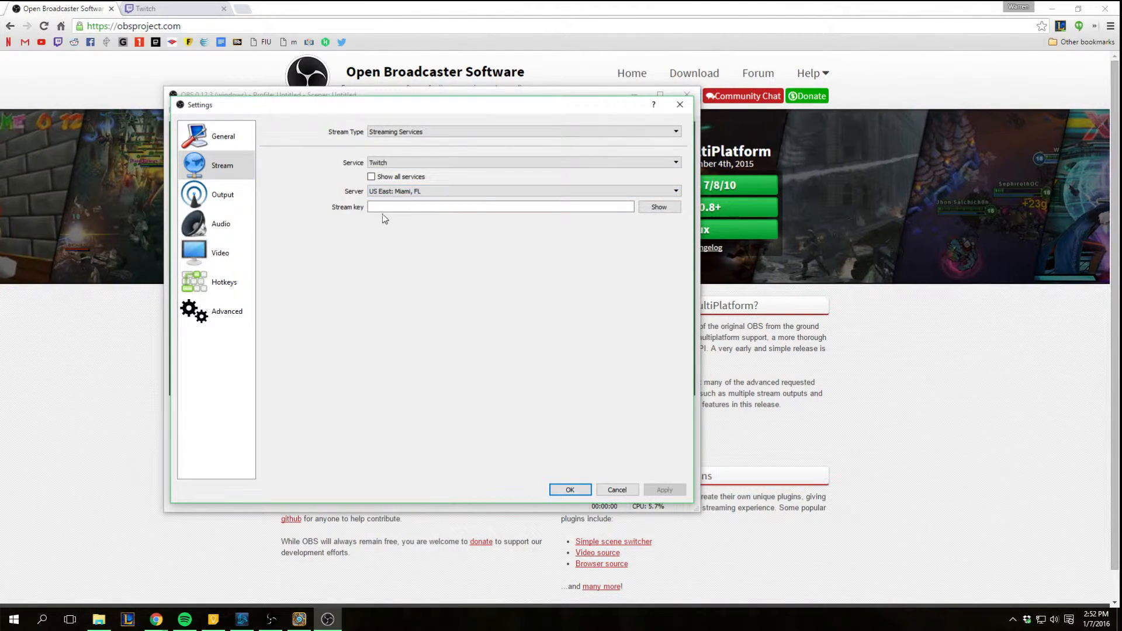
Step: Switch to Twitch in Chrome, find the stream key page in the channel dashboard and dismiss the key-sharing warning
left_click(211, 8)
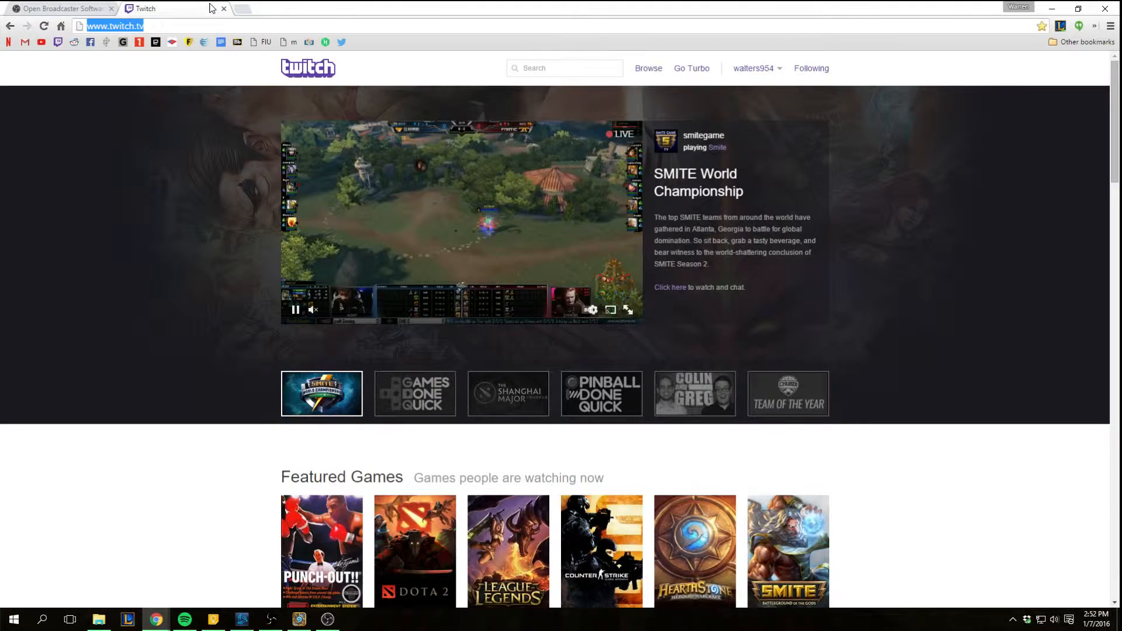
left_click(758, 68)
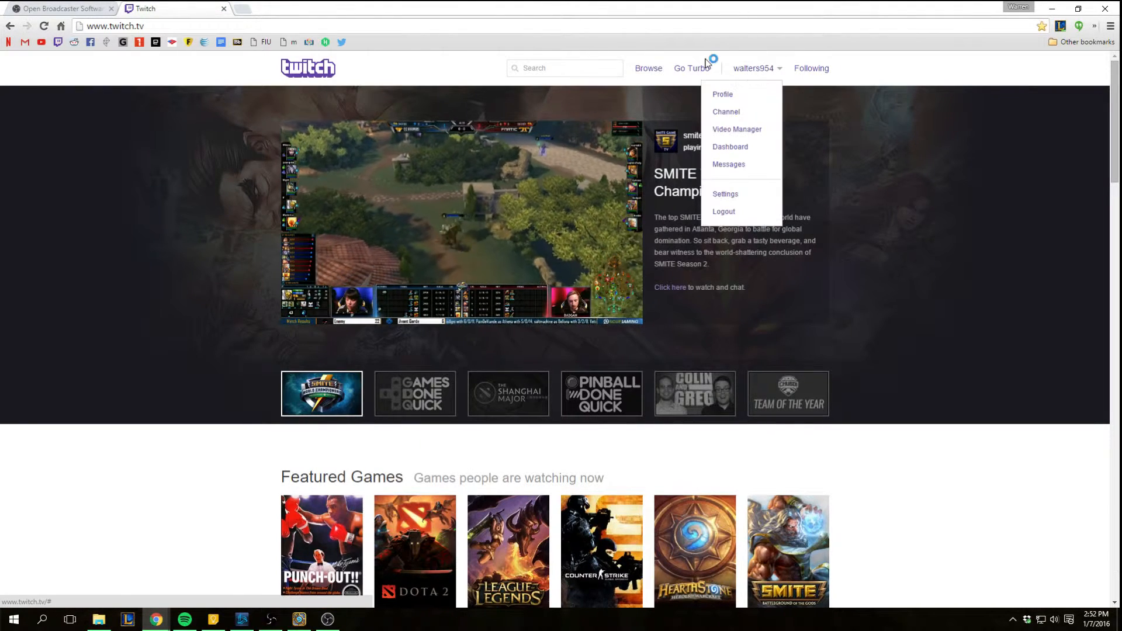
left_click(740, 148)
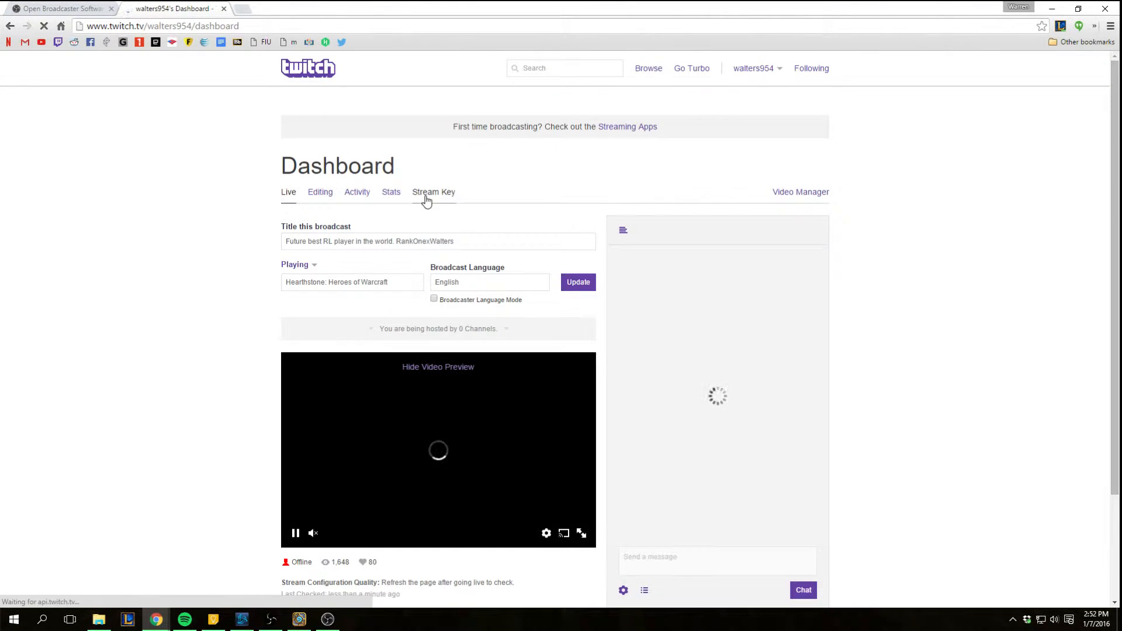
left_click(426, 198)
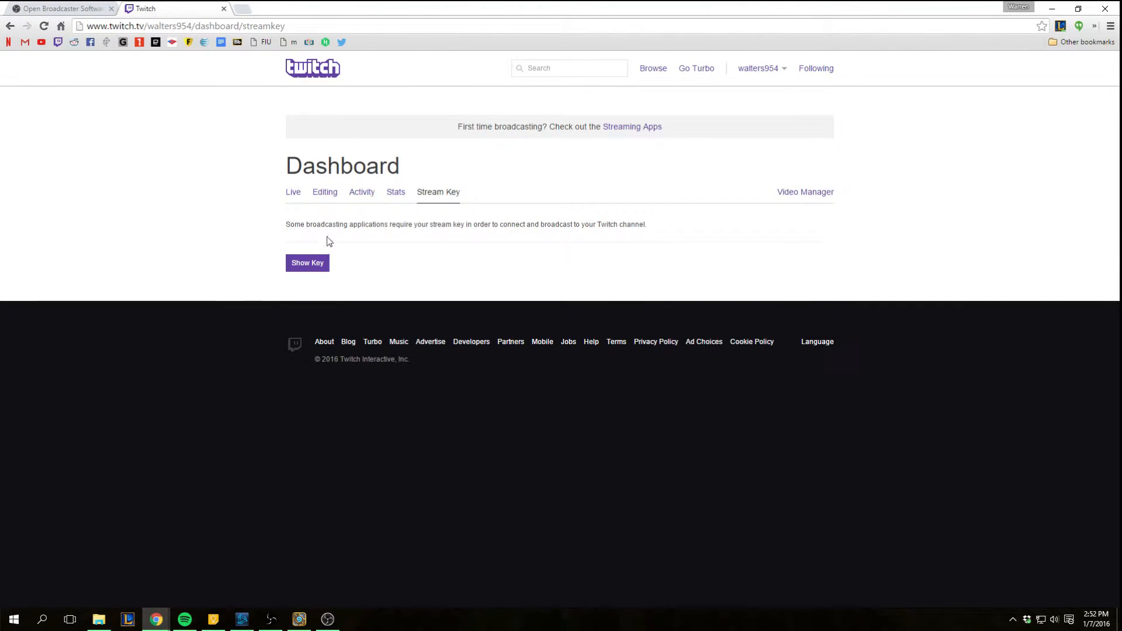
left_click(318, 263)
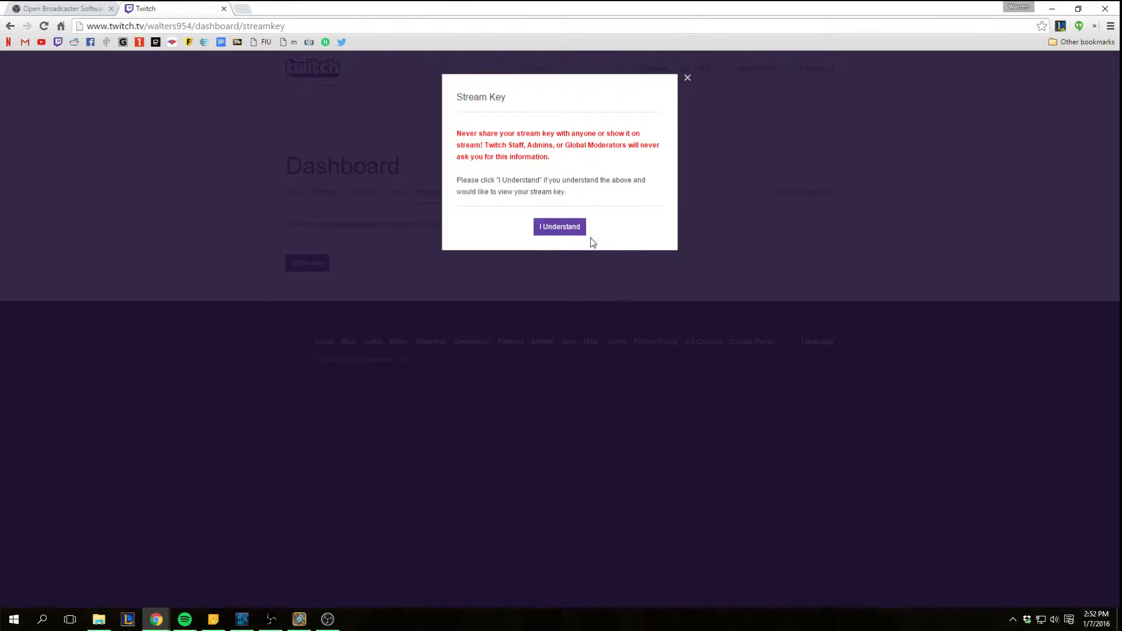
left_click(687, 78)
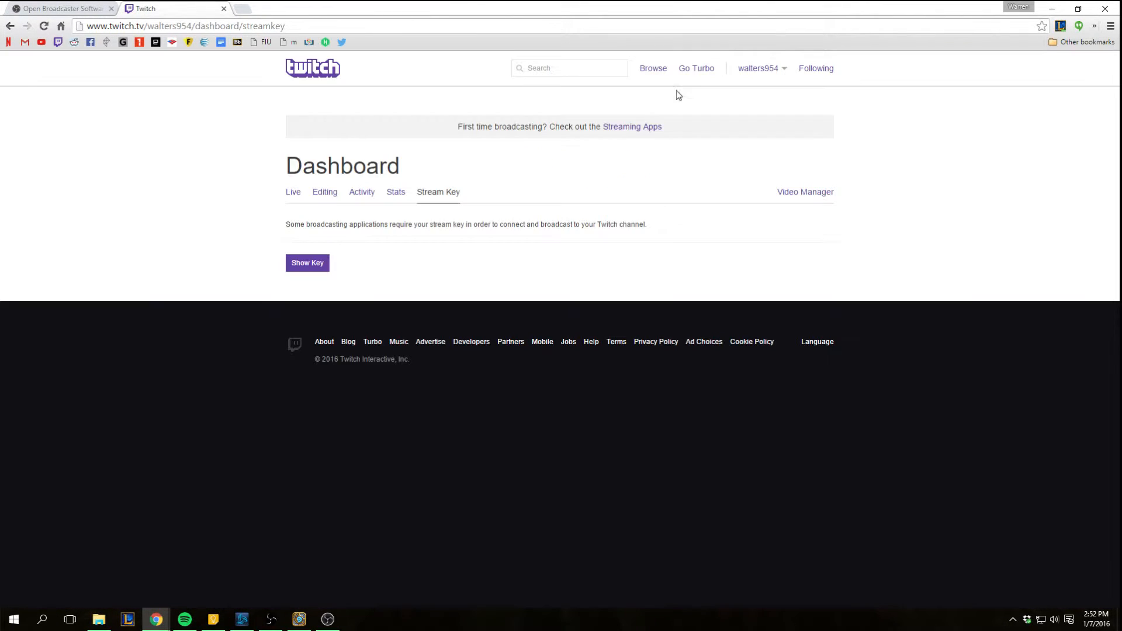
left_click_drag(418, 225, 542, 224)
left_click(547, 243)
Step: Return to OBS and examine the output settings, including the available recording formats
left_click(328, 619)
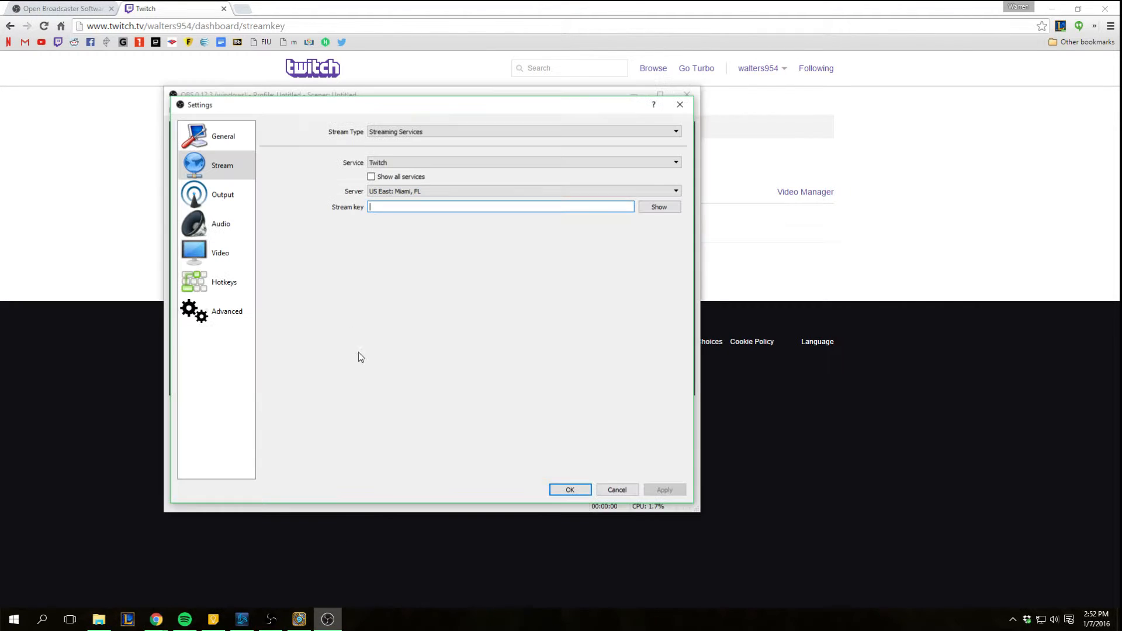
left_click(221, 195)
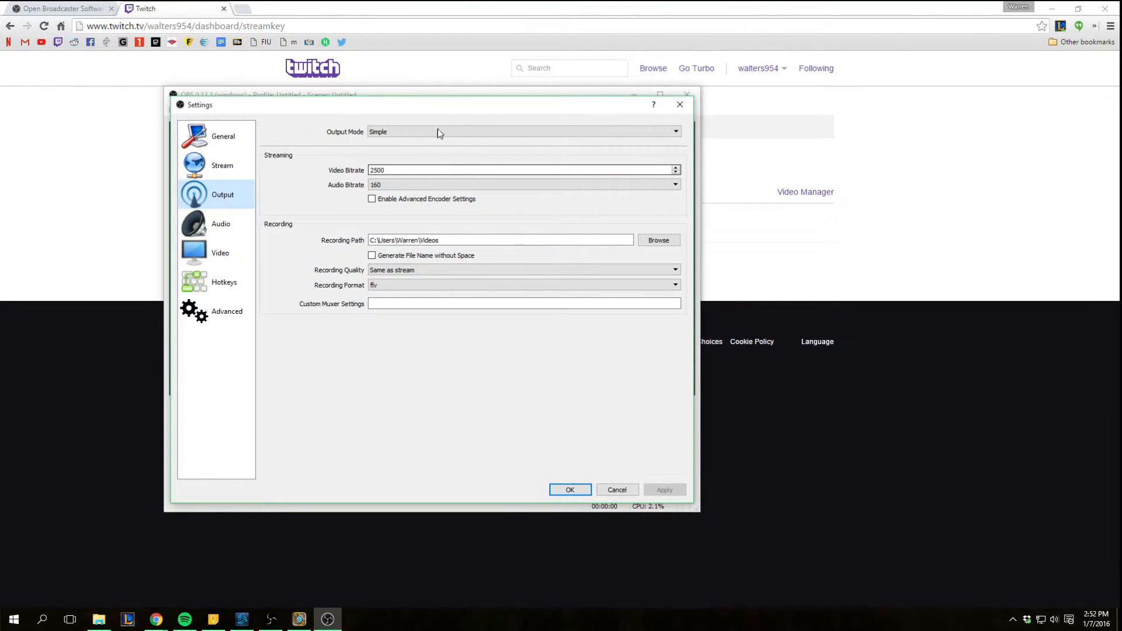
left_click(426, 287)
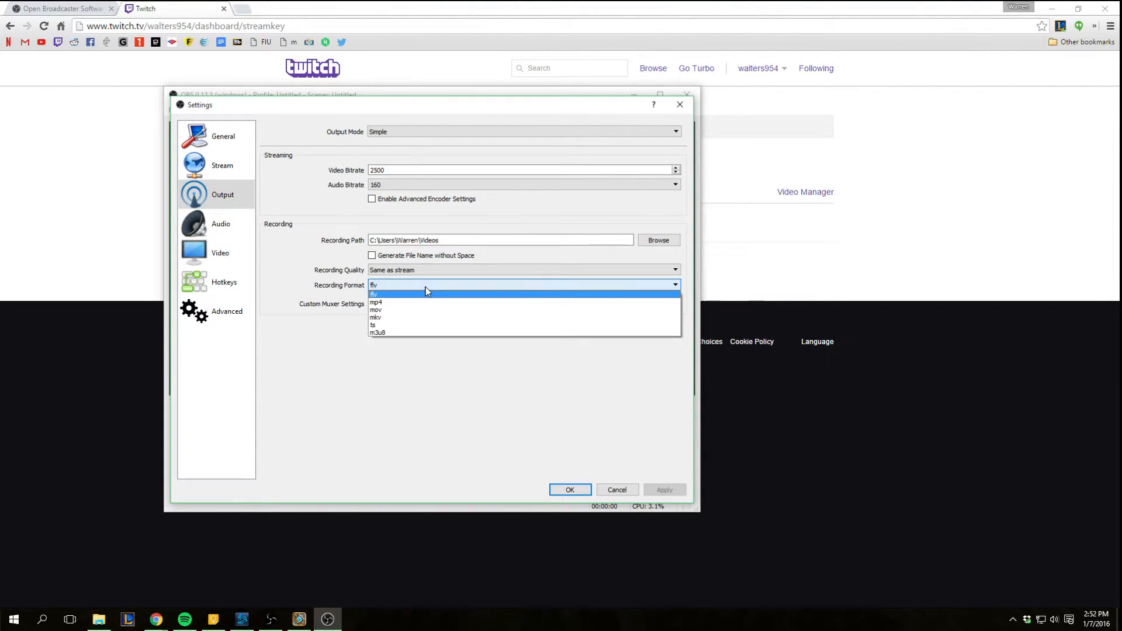
left_click(426, 290)
left_click(409, 286)
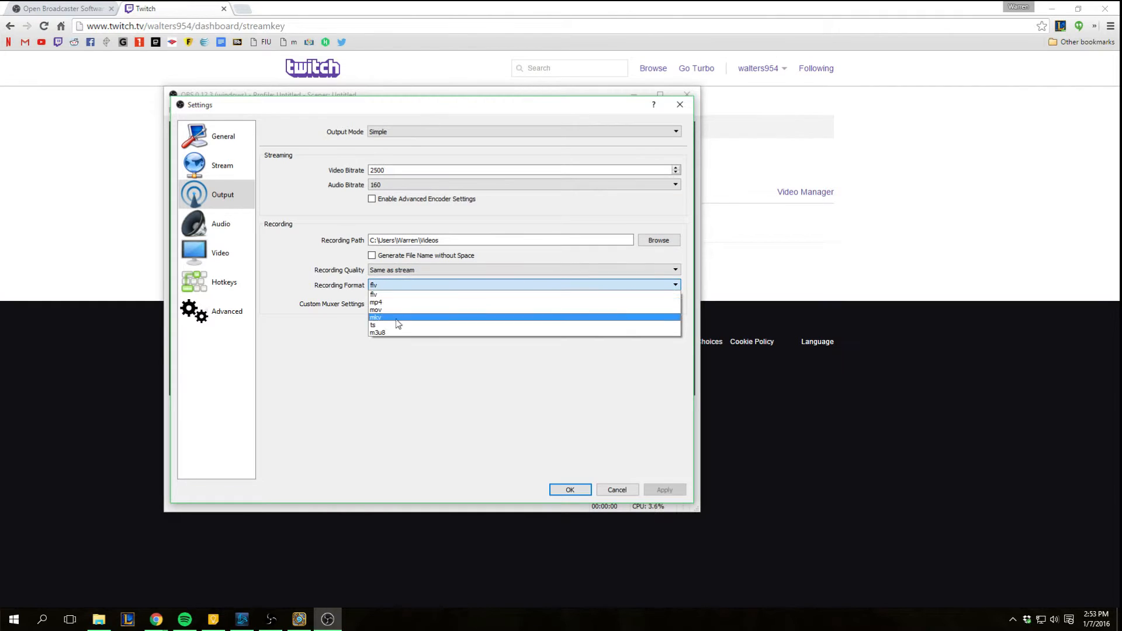
left_click(297, 271)
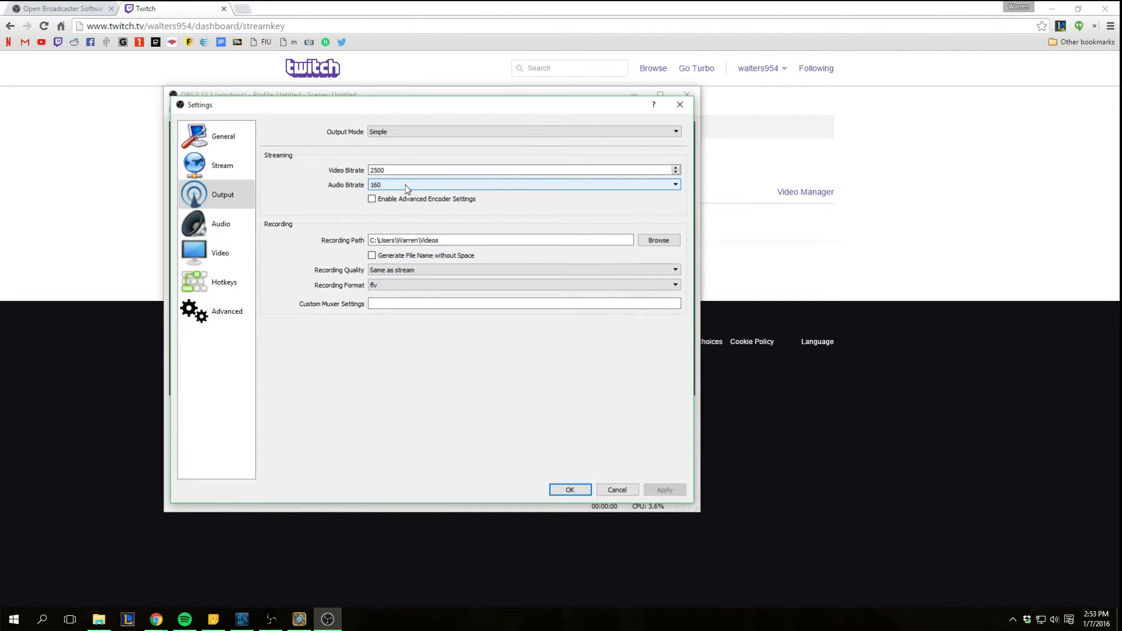
Step: Review the audio, video and hotkey settings, including the canvas resolution and FPS options, and cancel the settings dialog
left_click(248, 225)
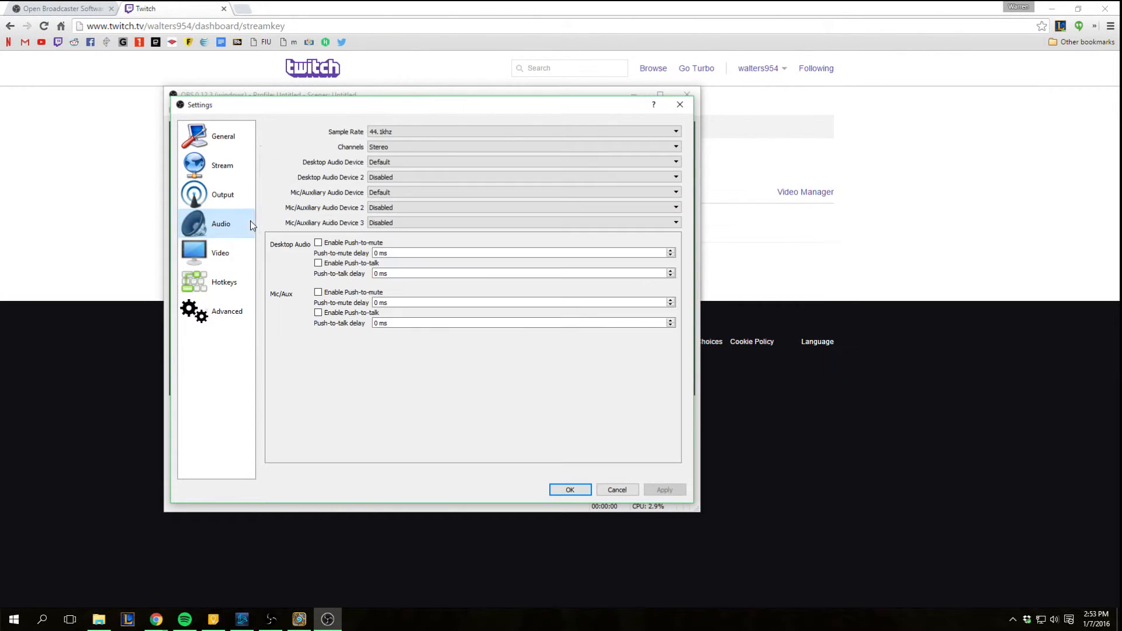
left_click(192, 259)
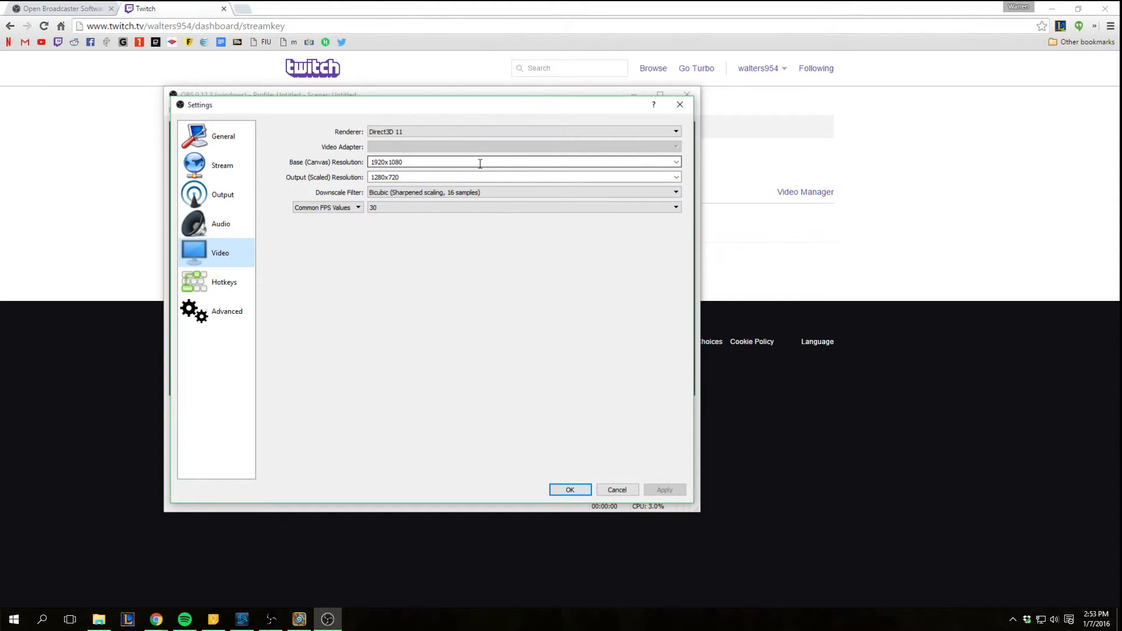
left_click(680, 163)
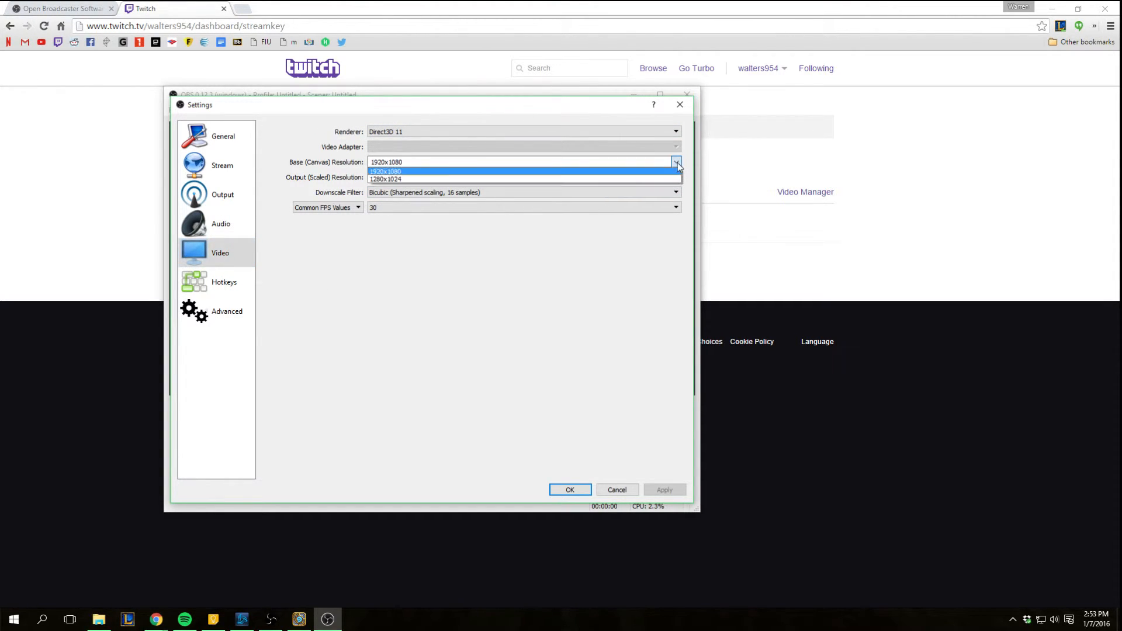
left_click(678, 163)
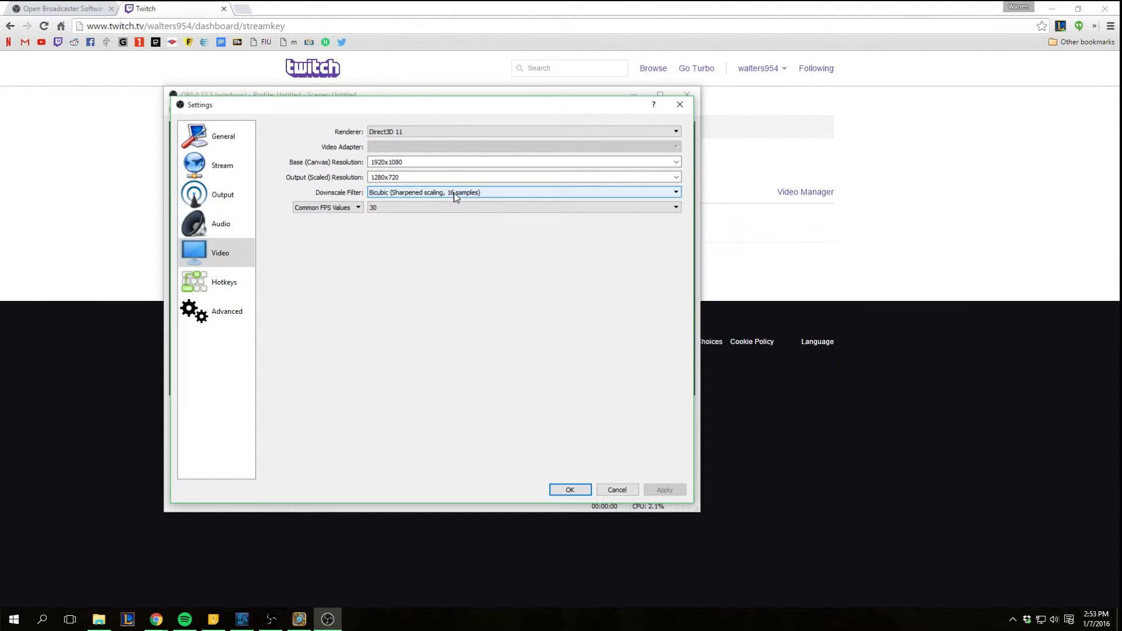
left_click(428, 209)
left_click(424, 215)
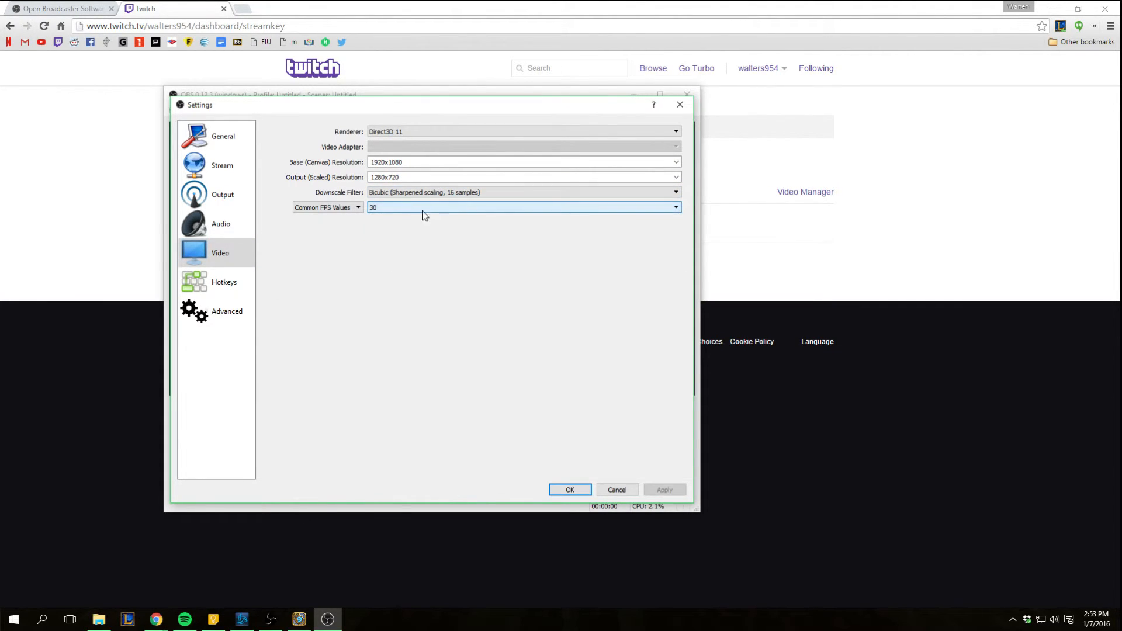
left_click(234, 283)
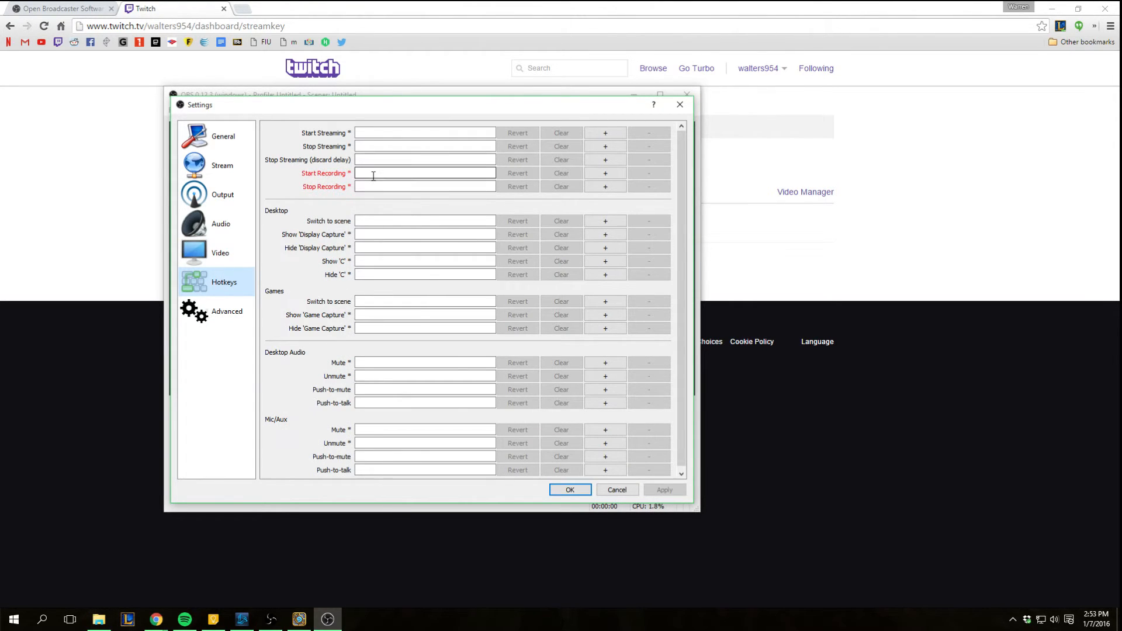
left_click(621, 486)
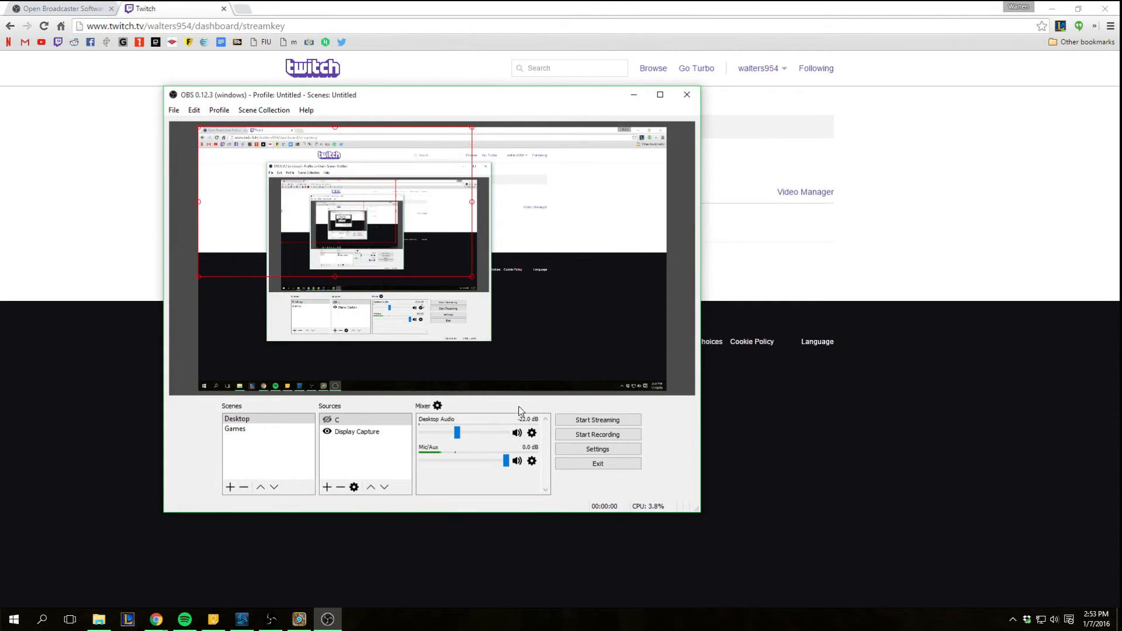
Step: Select source C and Display Capture in turn to compare their extents in the Desktop scene
left_click(341, 433)
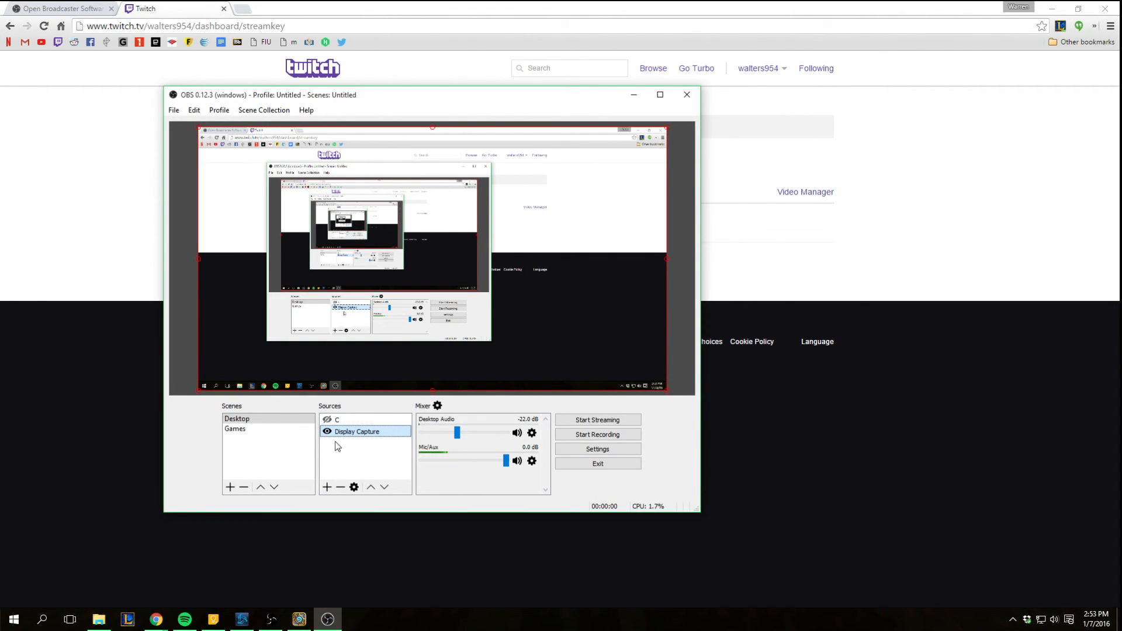
left_click(351, 420)
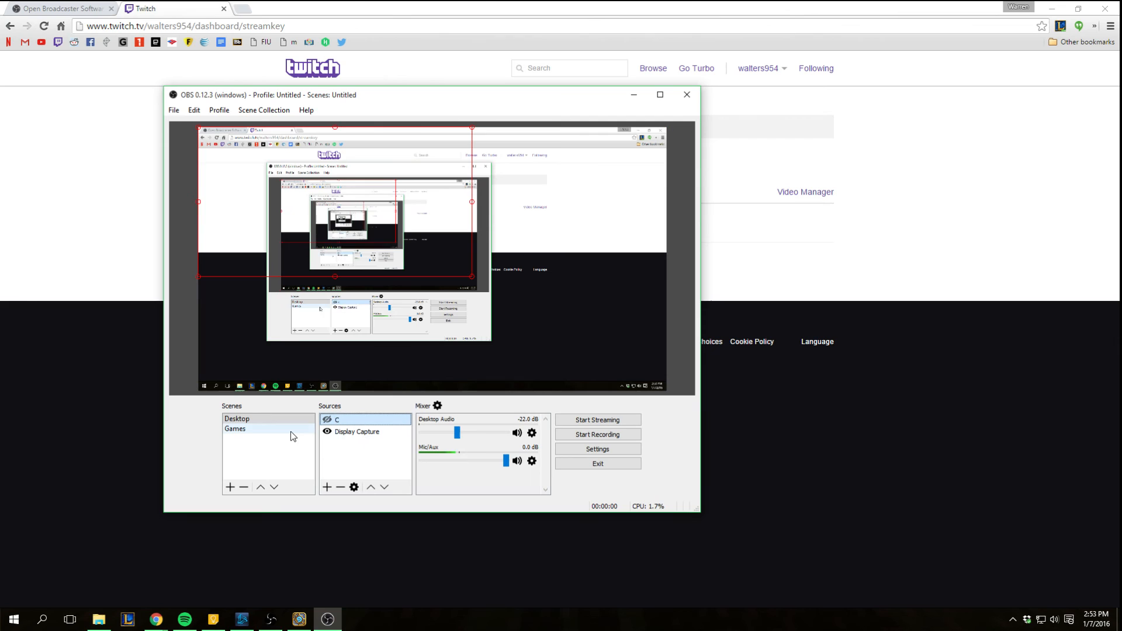
left_click(393, 433)
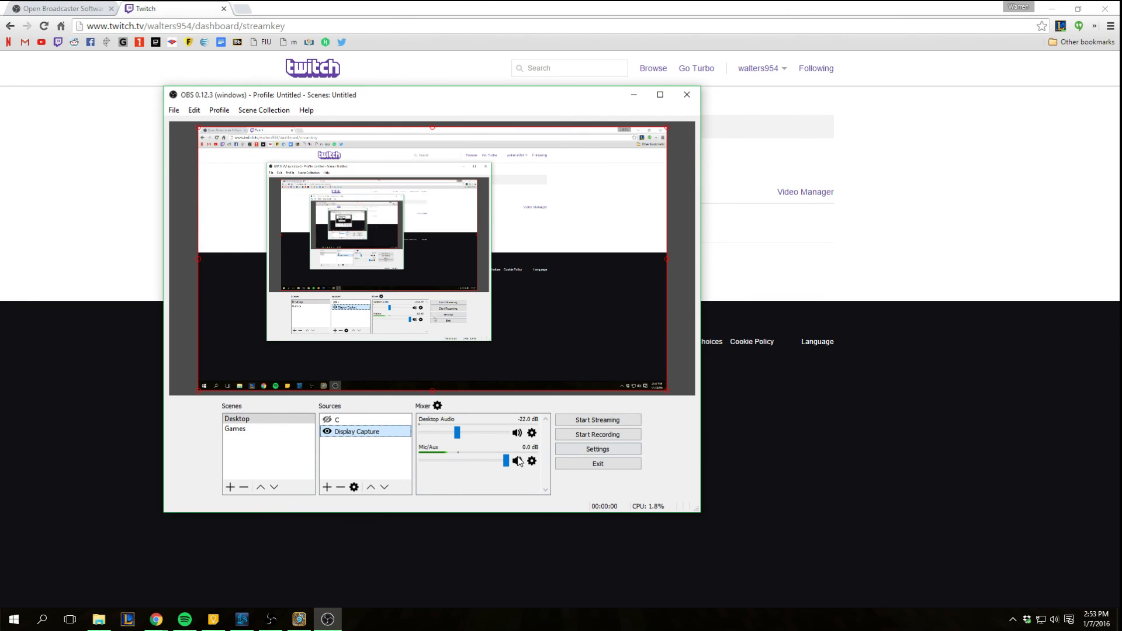